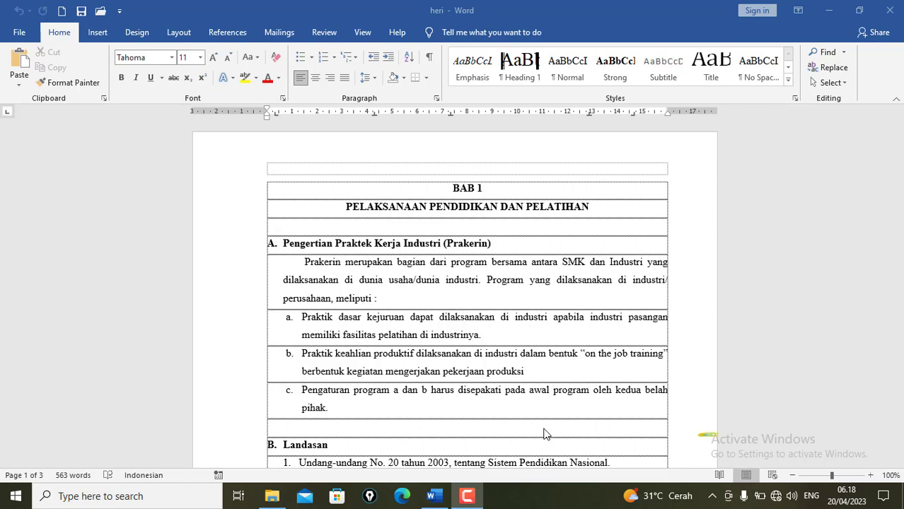
scroll(552, 430, down, 3)
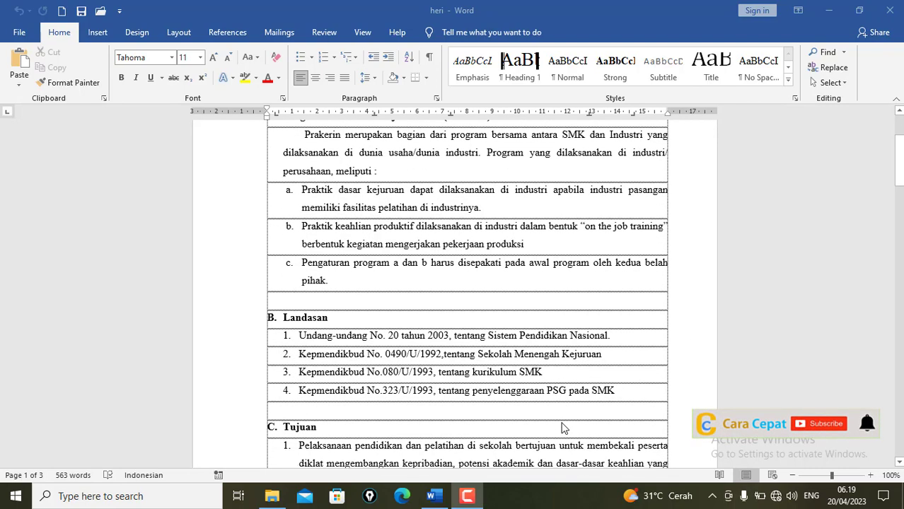
scroll(524, 418, up, 2)
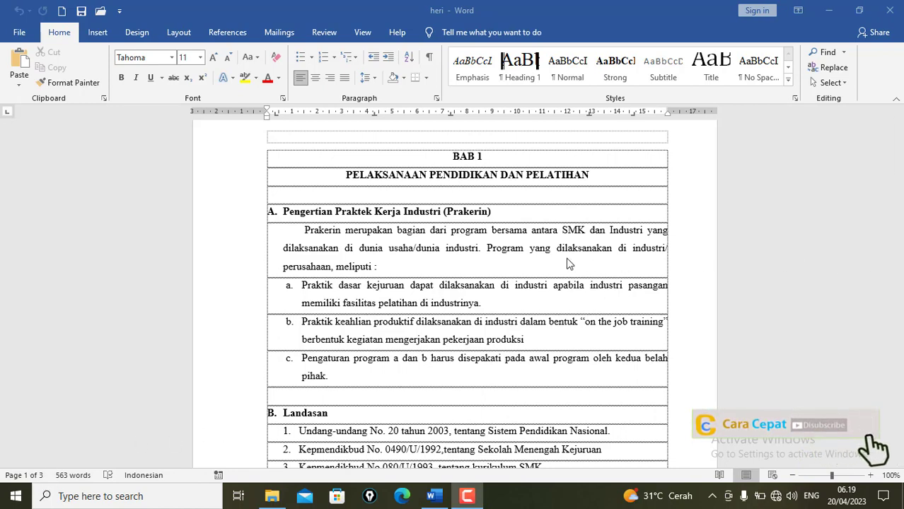
scroll(571, 261, down, 8)
scroll(541, 268, down, 4)
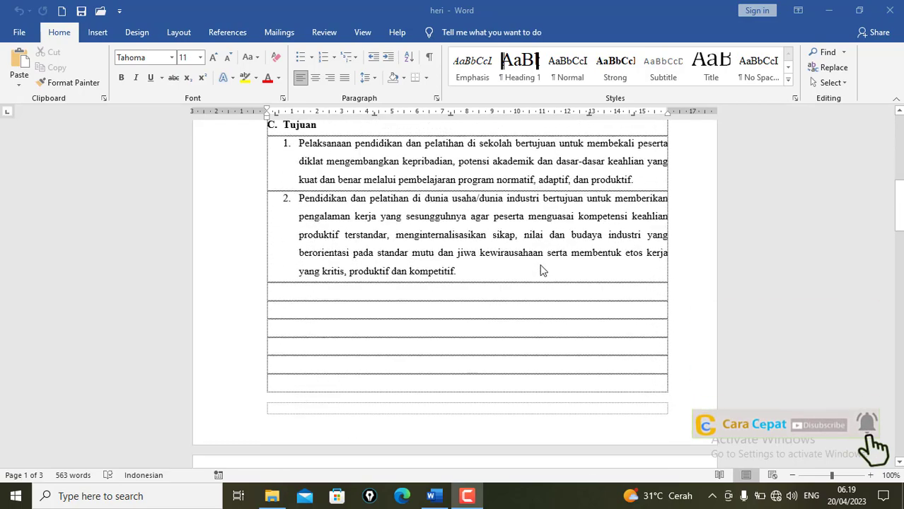
scroll(542, 269, up, 12)
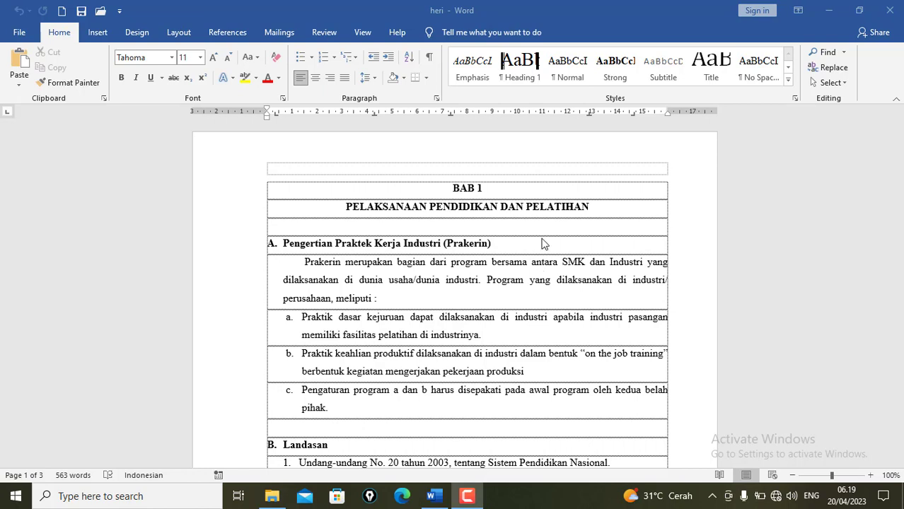
Lay out the entire document, including its chapter headings, in two columns and check the pages.
key(ctrl+a)
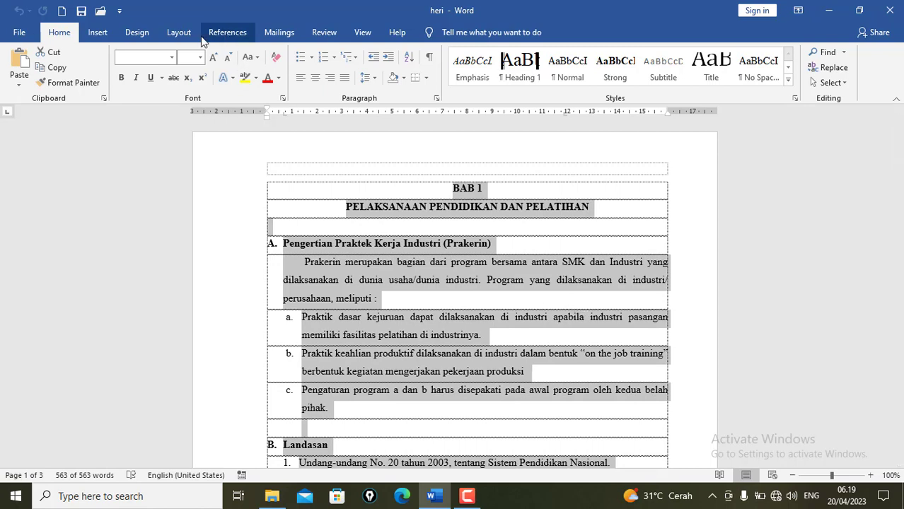
click(178, 32)
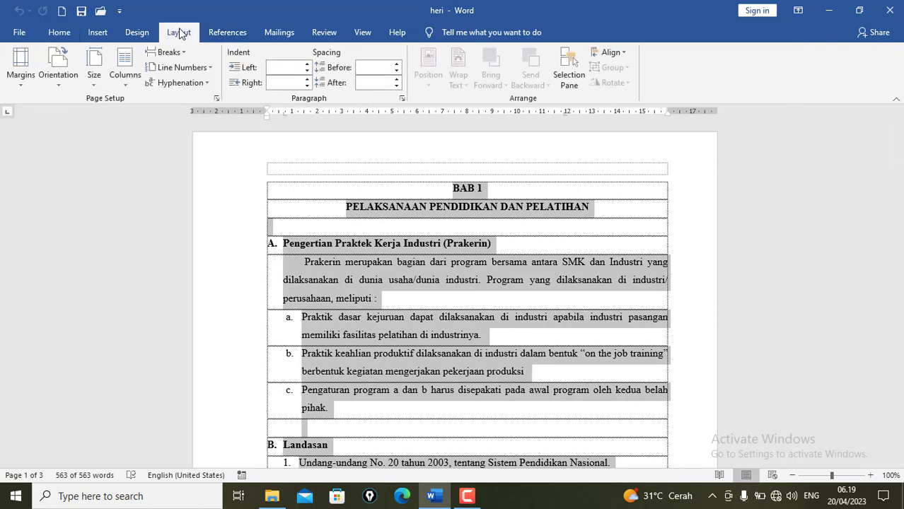
click(134, 90)
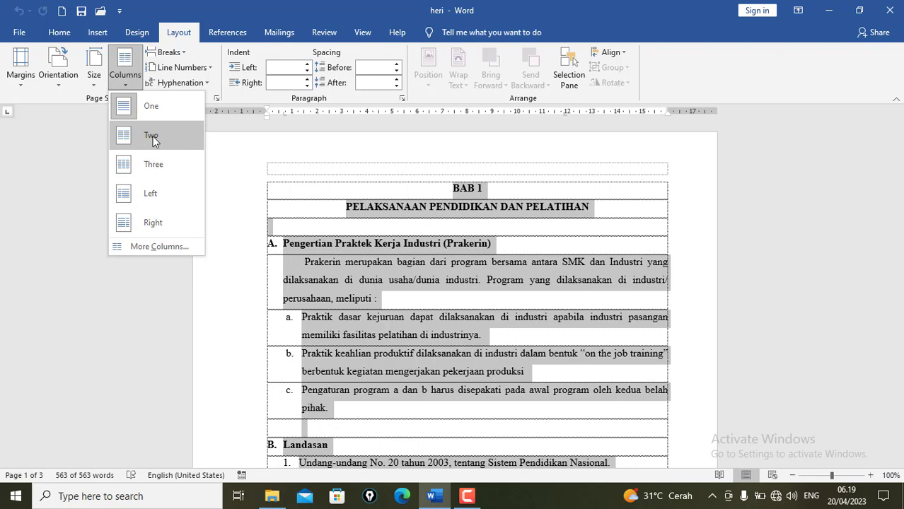
click(151, 136)
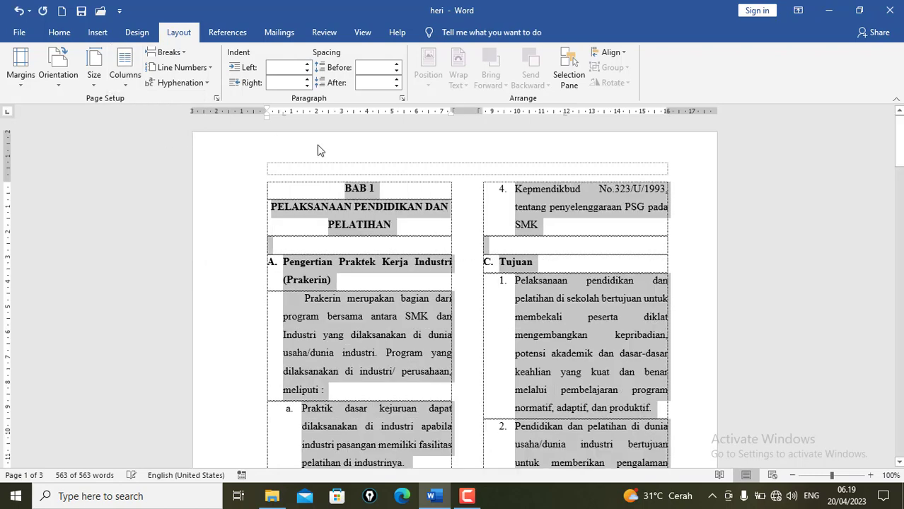
scroll(632, 228, down, 20)
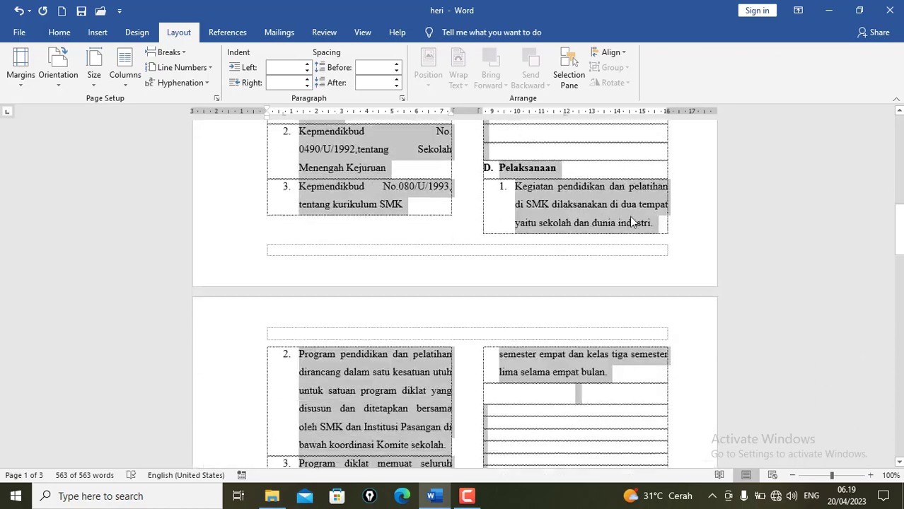
scroll(631, 220, down, 15)
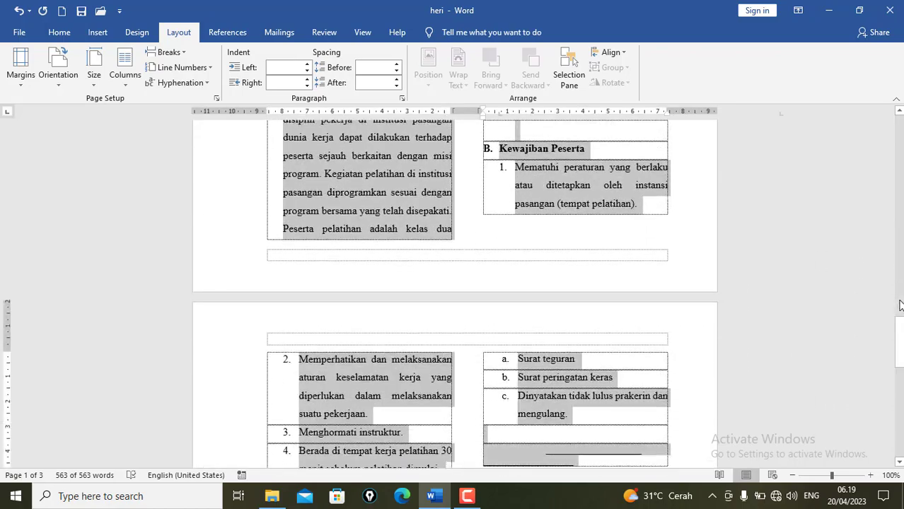
scroll(733, 300, up, 15)
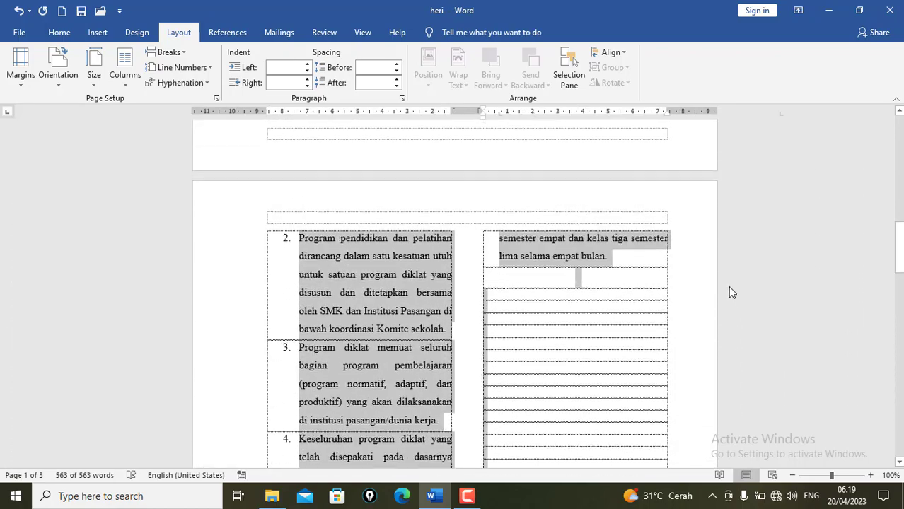
scroll(732, 290, up, 3)
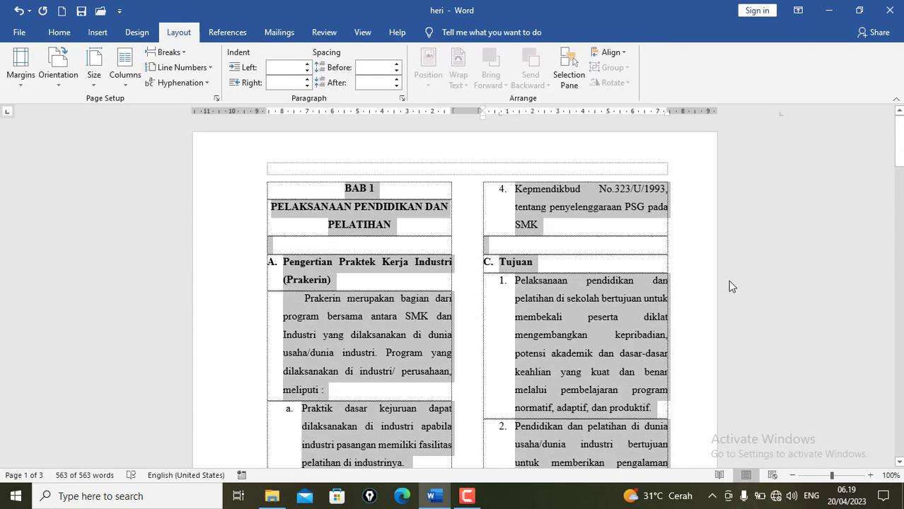
Undo the two-column layout of the whole document.
key(ctrl+z)
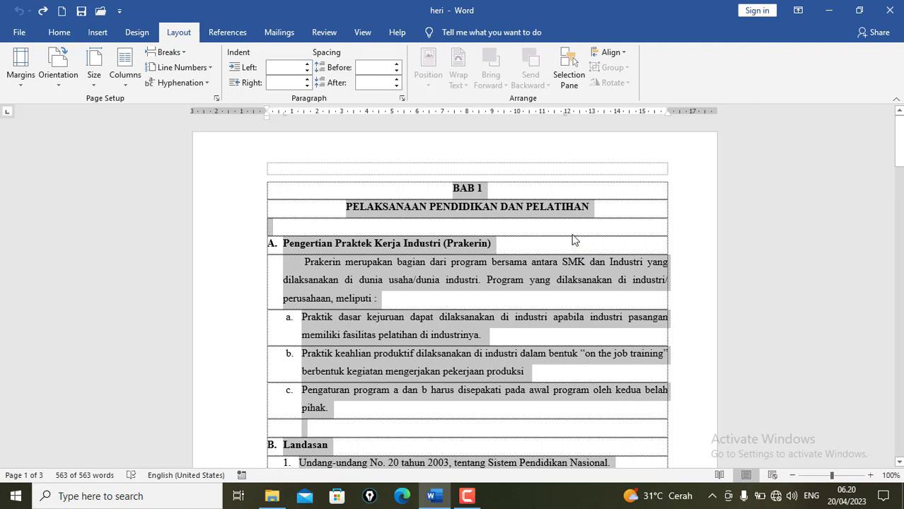
click(574, 241)
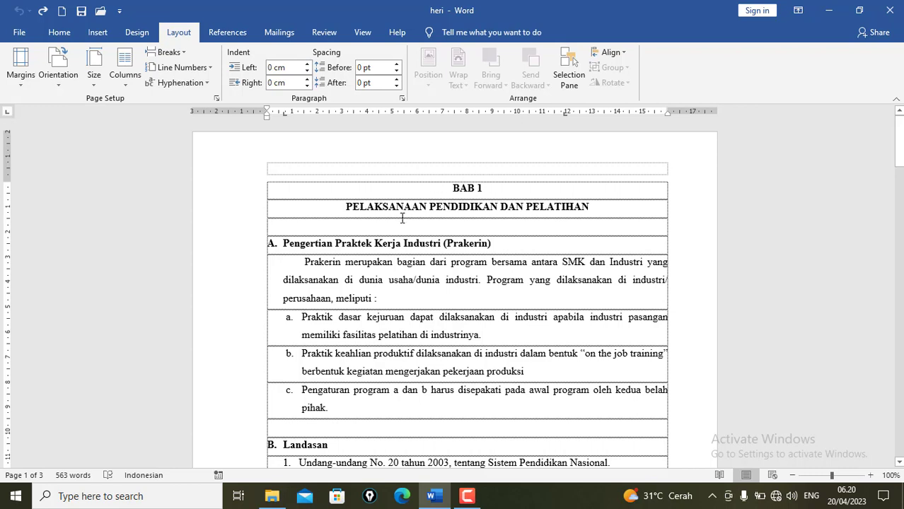
drag(467, 188, 604, 214)
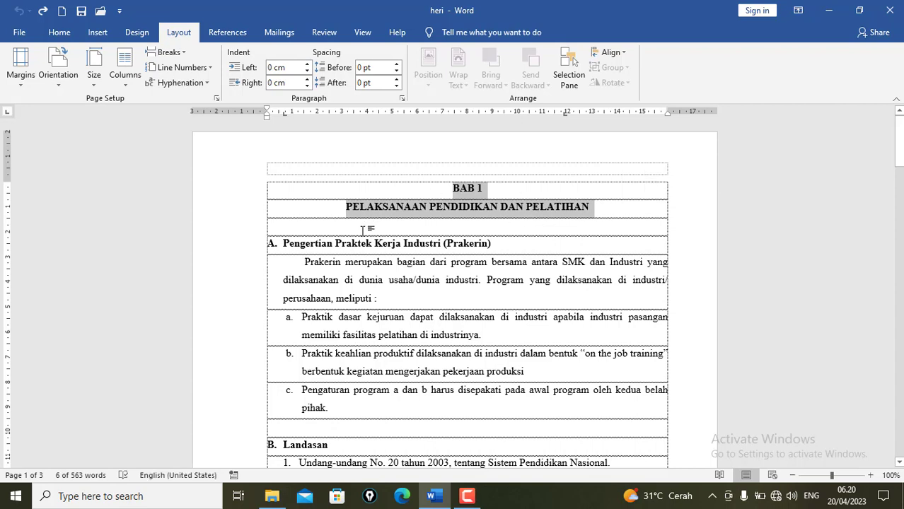
click(260, 248)
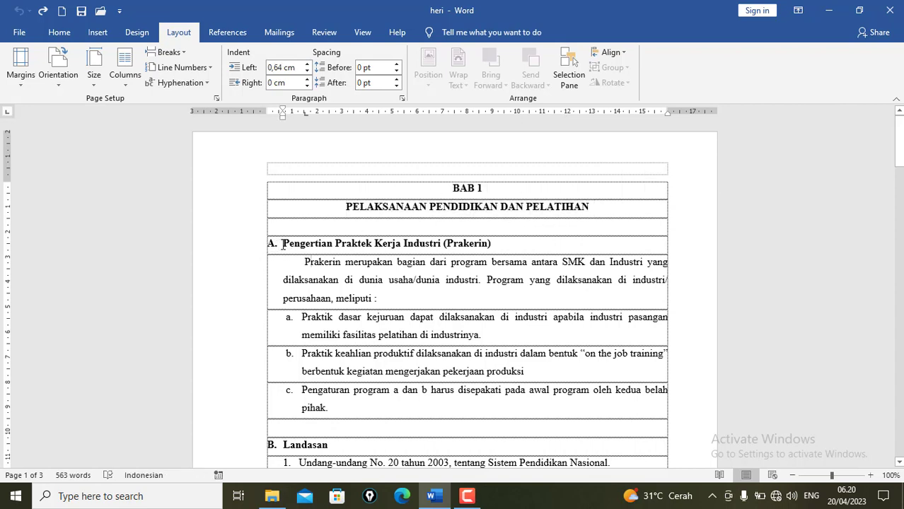
Lay out the BAB 1 text from "Pengertian Praktek Kerja Industri (Prakerin)" to the chapter's end in two columns, leaving out the chapter heading.
drag(283, 244, 659, 181)
scroll(408, 362, down, 15)
scroll(408, 377, down, 15)
scroll(408, 390, up, 1)
scroll(492, 179, up, 5)
scroll(659, 214, up, 10)
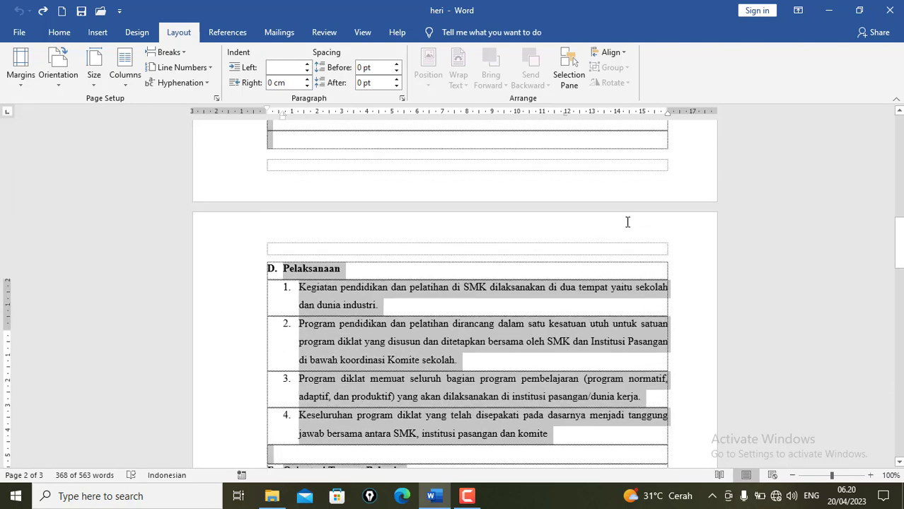
click(129, 86)
click(151, 141)
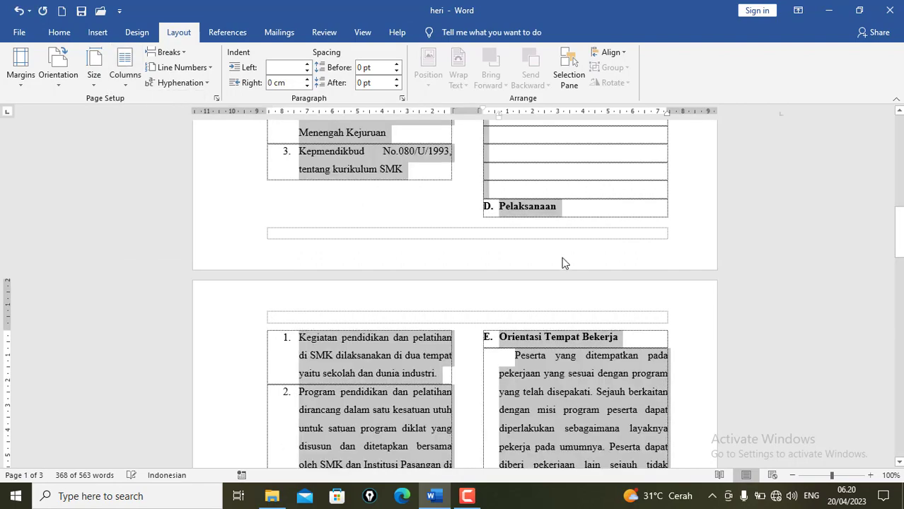
scroll(563, 263, up, 13)
scroll(575, 261, down, 4)
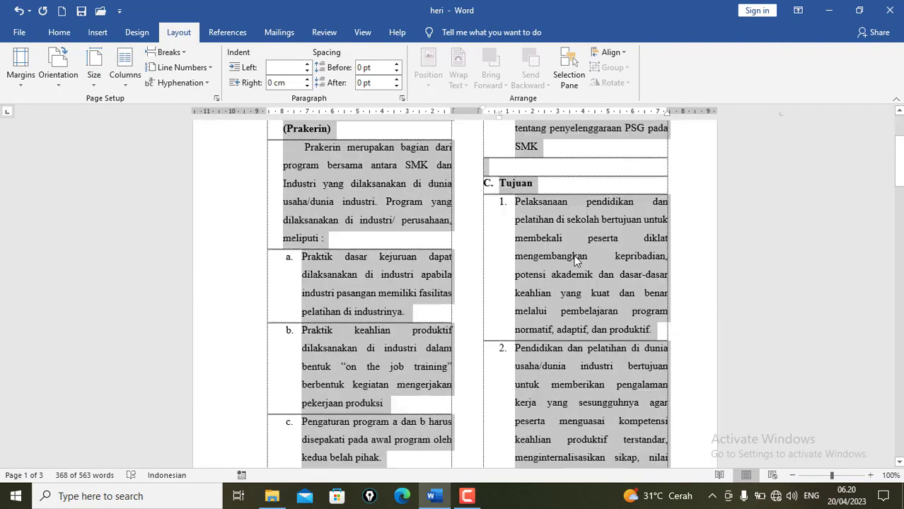
scroll(573, 255, up, 3)
click(597, 204)
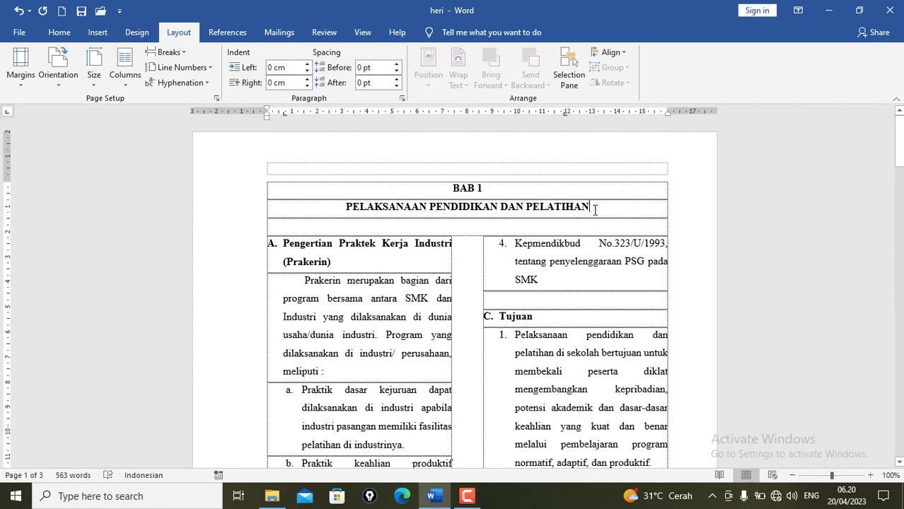
Lay out the BAB 2 text from "Hak Peserta" through the "Sanksi Peserta" list in three columns, leaving out the chapter heading.
scroll(503, 191, down, 5)
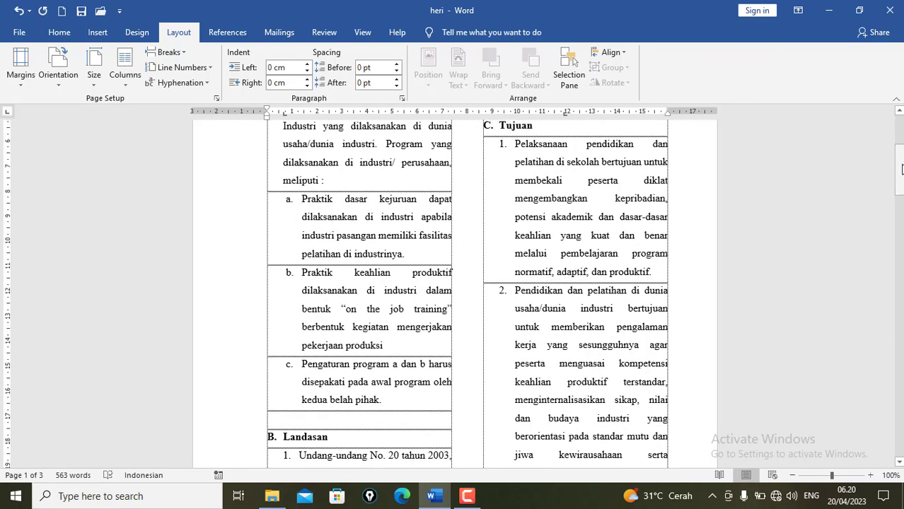
drag(899, 173, 899, 378)
drag(283, 210, 542, 419)
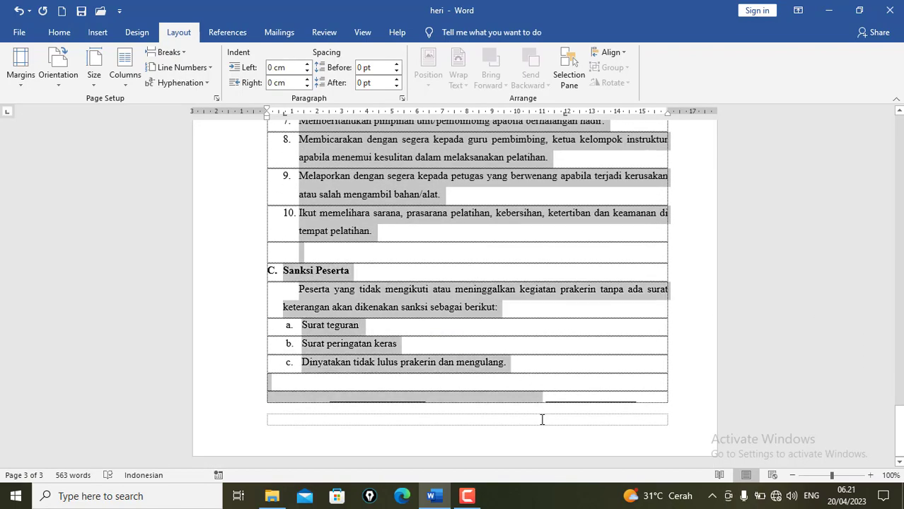
drag(641, 390, 690, 375)
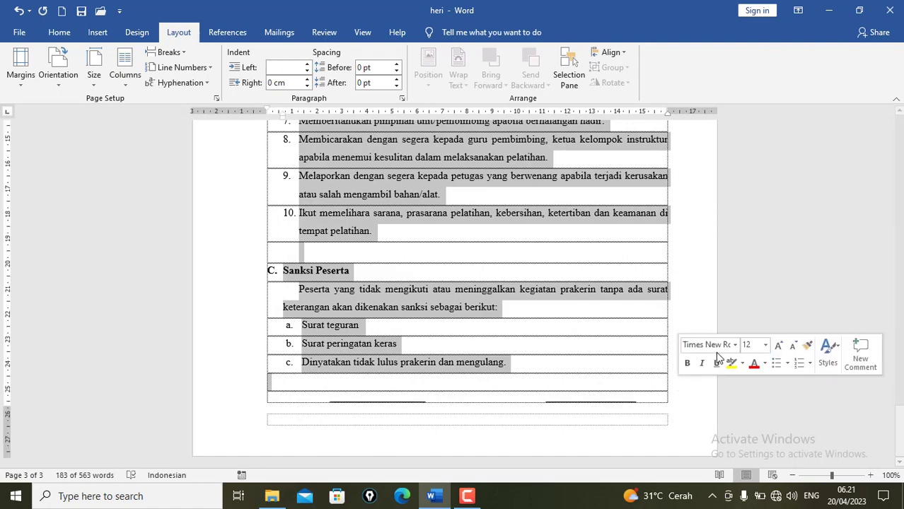
scroll(575, 240, up, 10)
scroll(552, 255, up, 3)
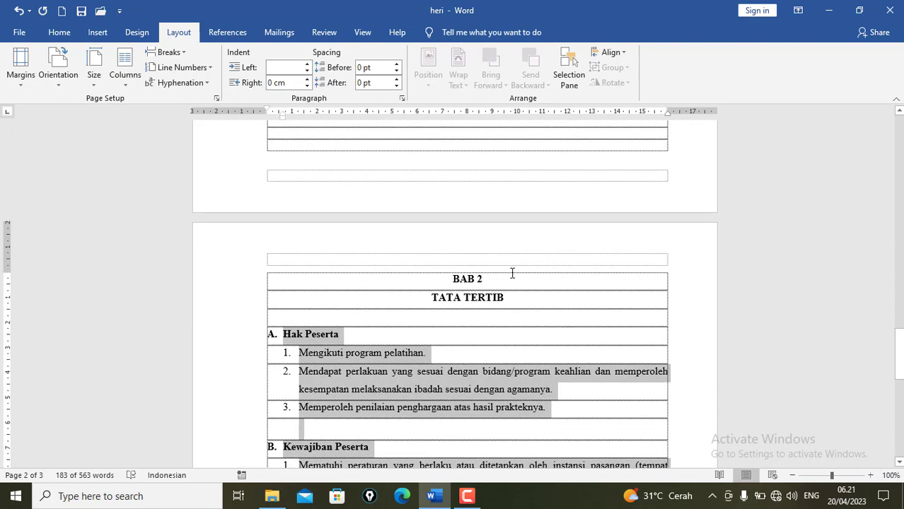
click(138, 76)
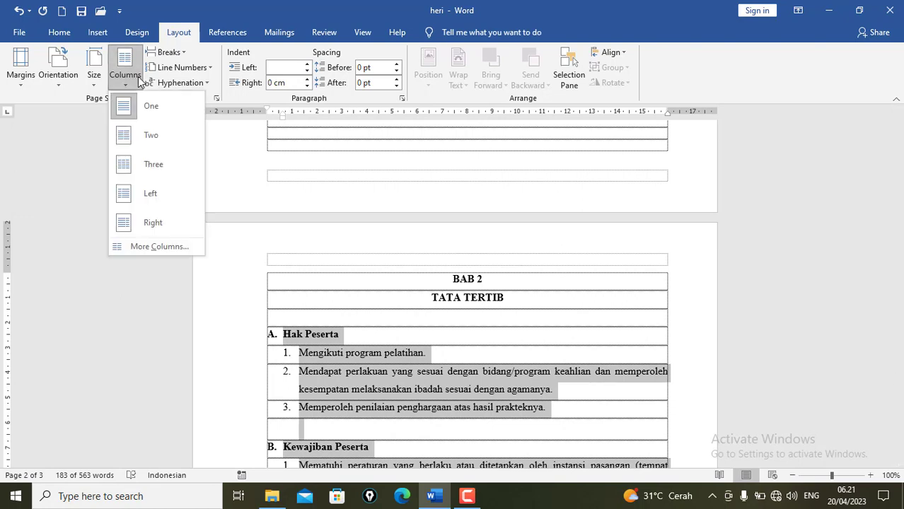
click(159, 131)
scroll(702, 203, up, 3)
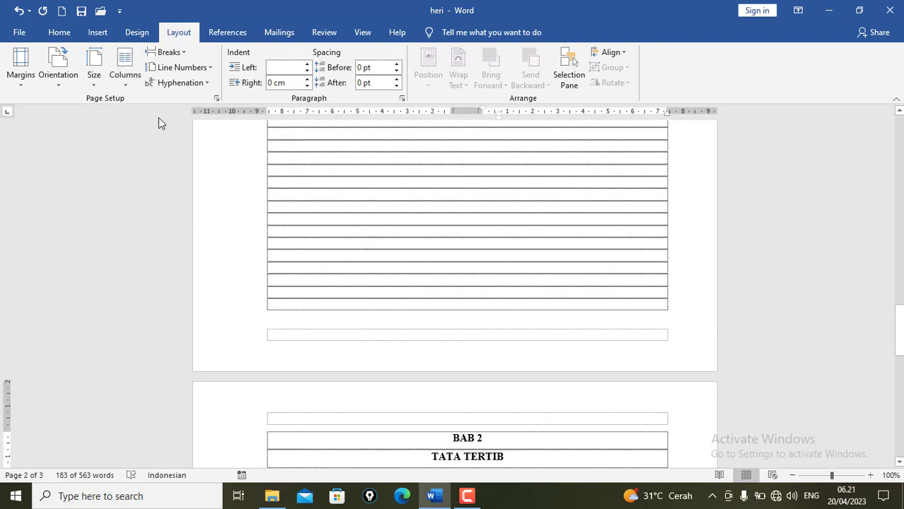
click(122, 86)
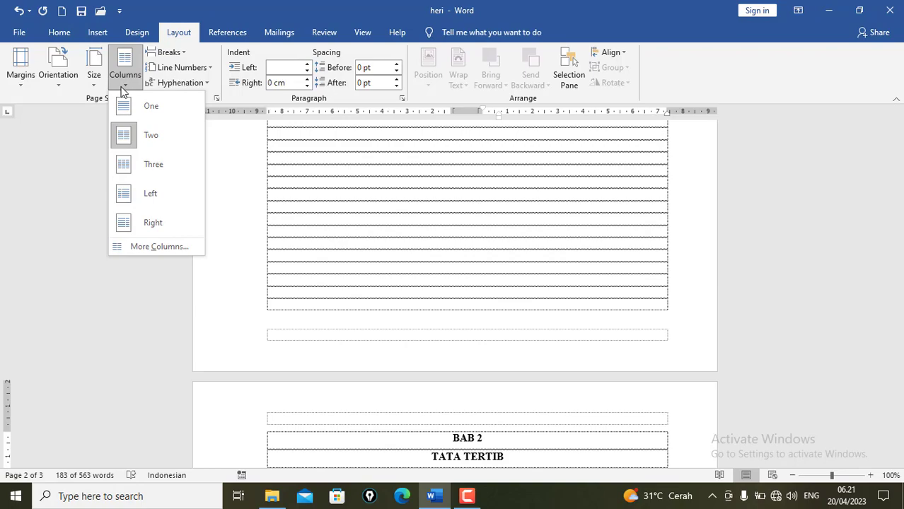
click(177, 175)
scroll(707, 268, down, 5)
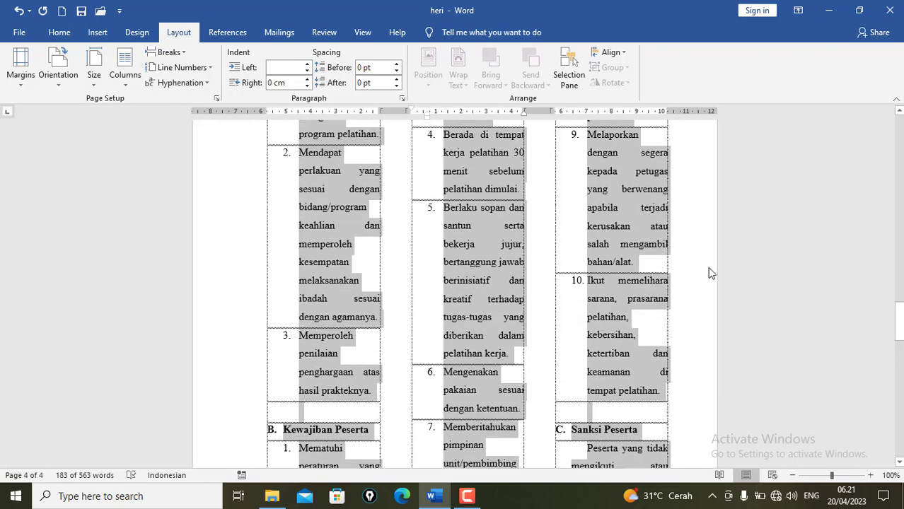
Review the column layouts of BAB 1 and BAB 2 against their full-width chapter headings.
scroll(707, 268, up, 3)
scroll(710, 268, up, 15)
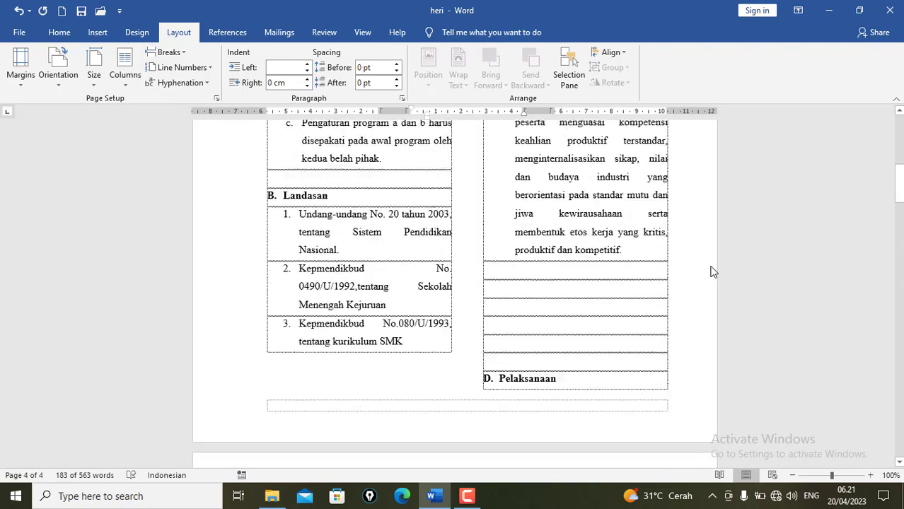
scroll(712, 266, up, 3)
scroll(712, 264, down, 12)
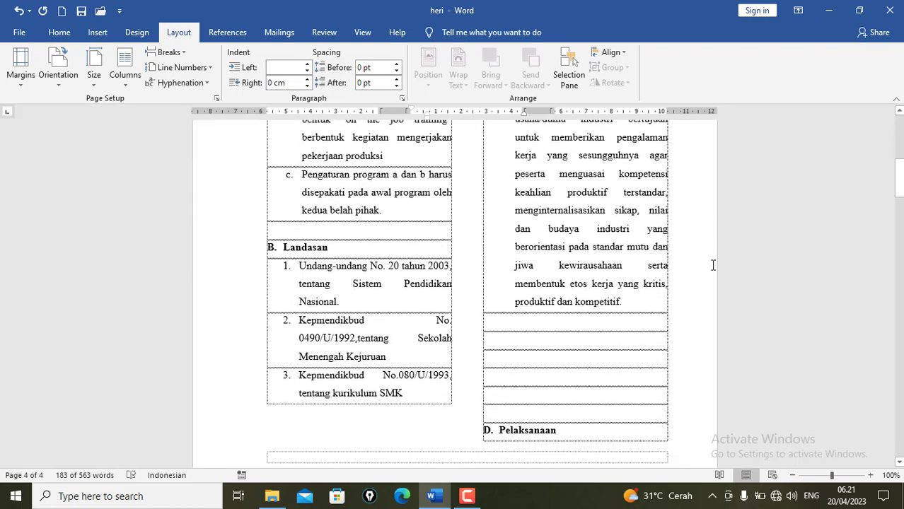
scroll(712, 257, down, 15)
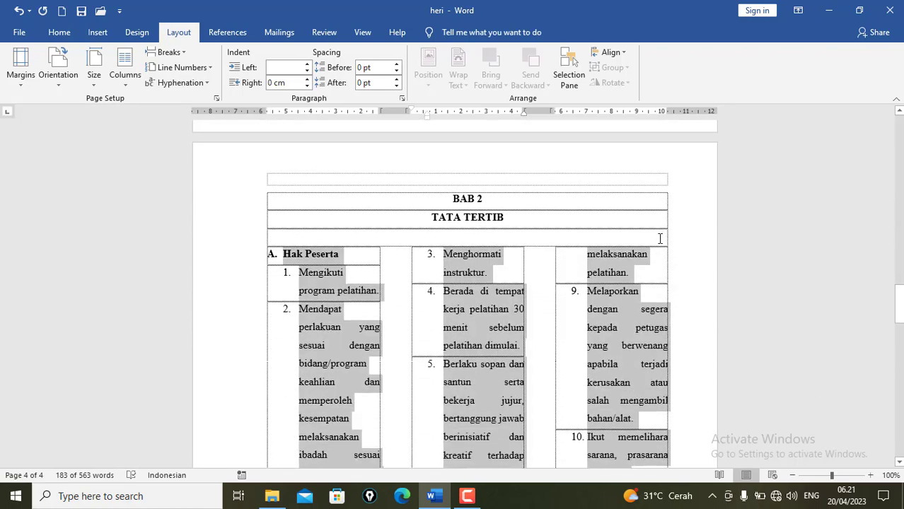
click(552, 223)
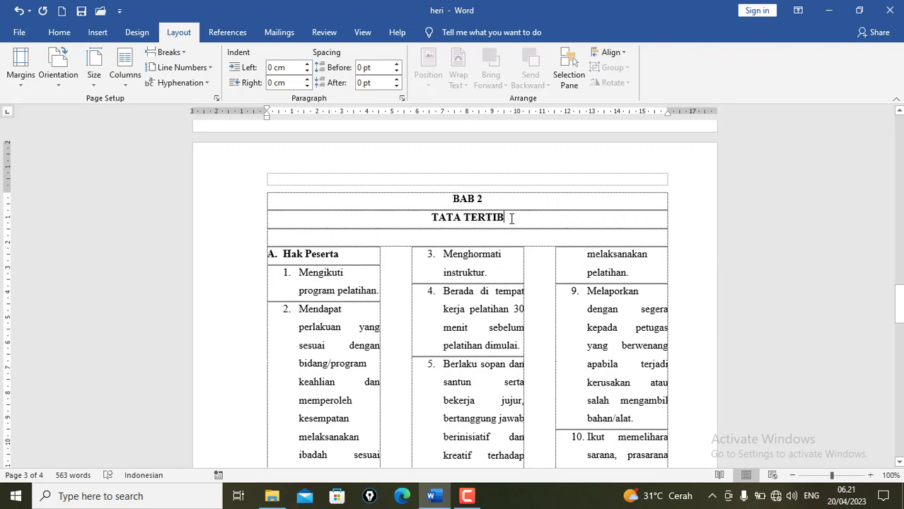
drag(512, 216, 438, 205)
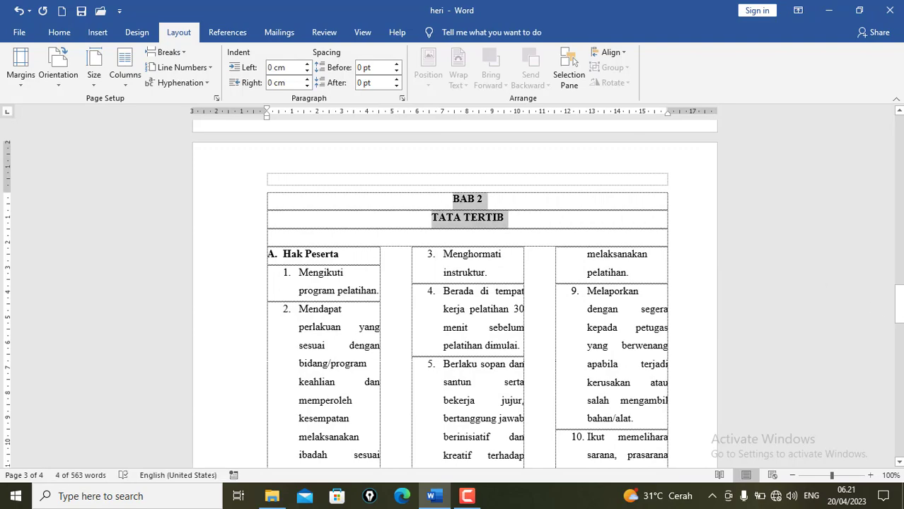
drag(899, 304, 899, 133)
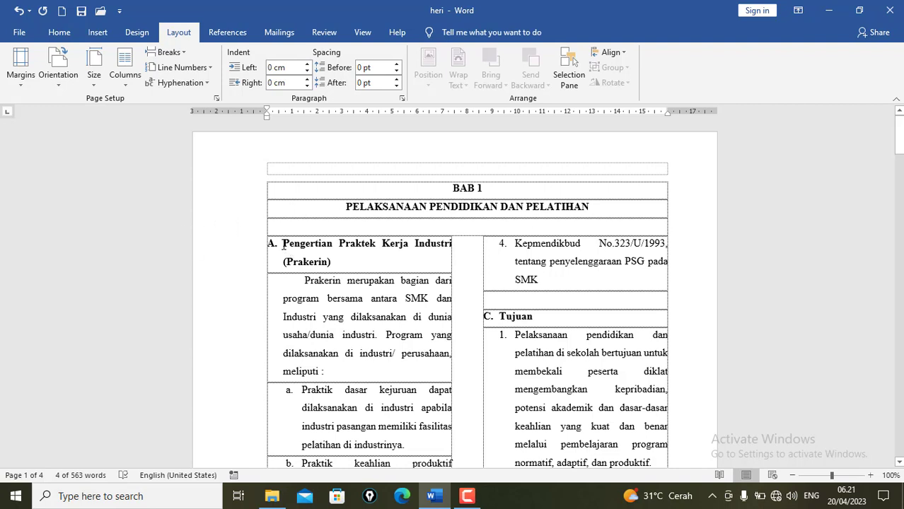
drag(283, 244, 439, 354)
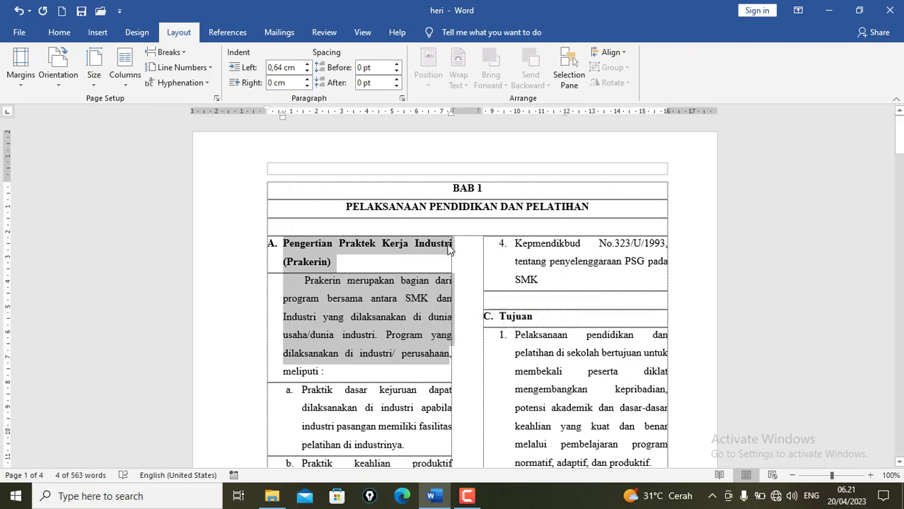
Undo the three-column layout of the BAB 2 text and the two-column layout of the BAB 1 text.
click(394, 249)
scroll(394, 250, down, 5)
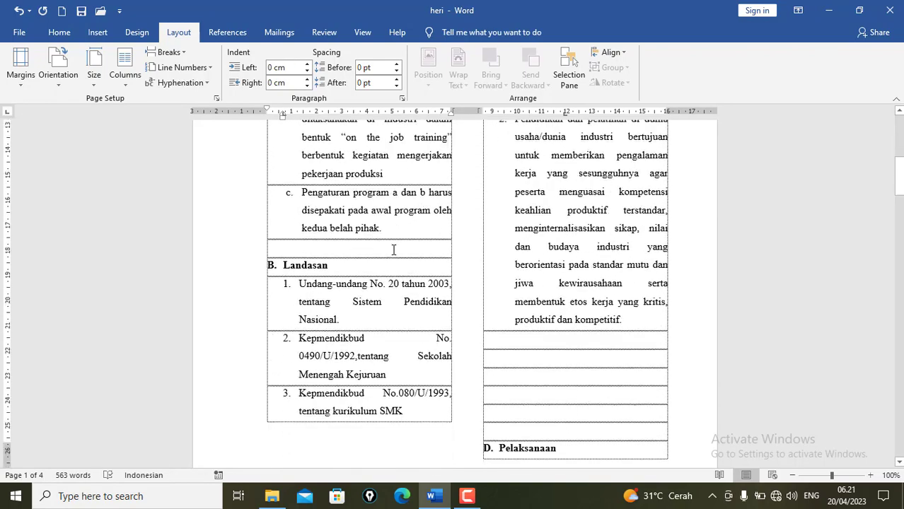
scroll(394, 250, down, 10)
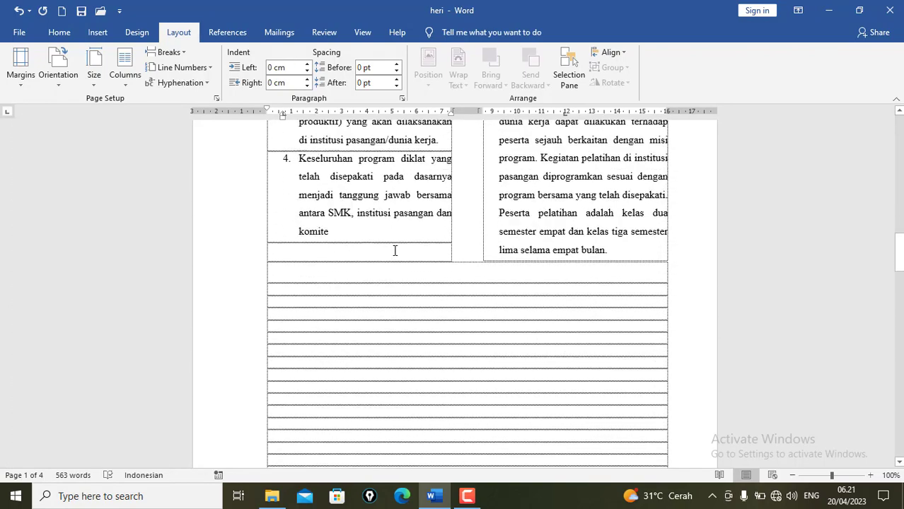
scroll(395, 250, down, 8)
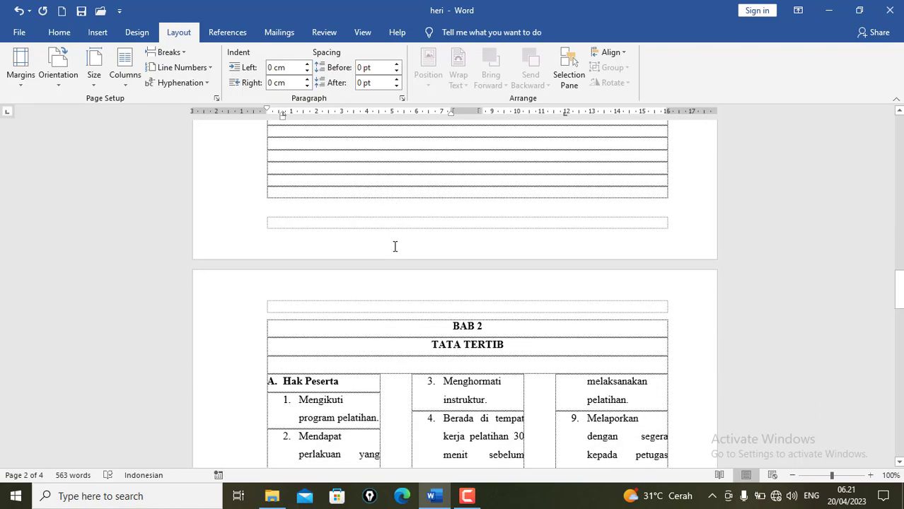
key(ctrl+z)
scroll(395, 246, up, 12)
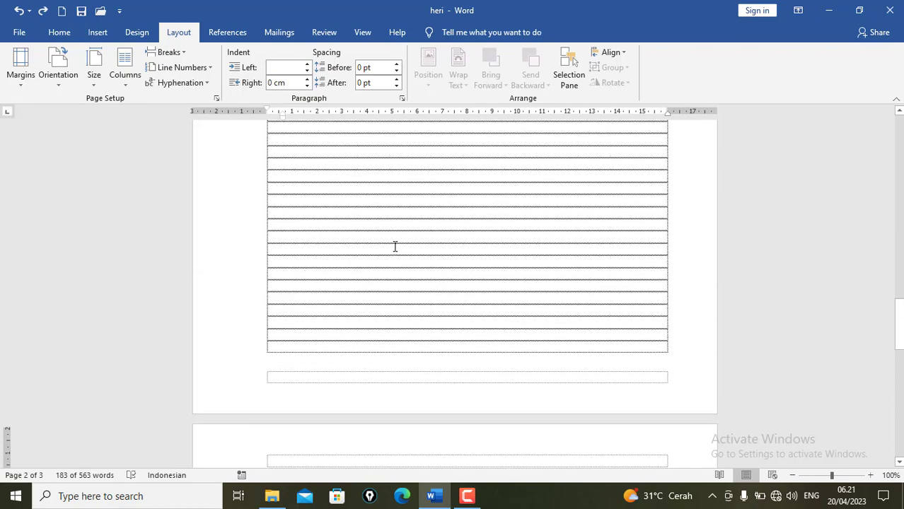
key(ctrl+z)
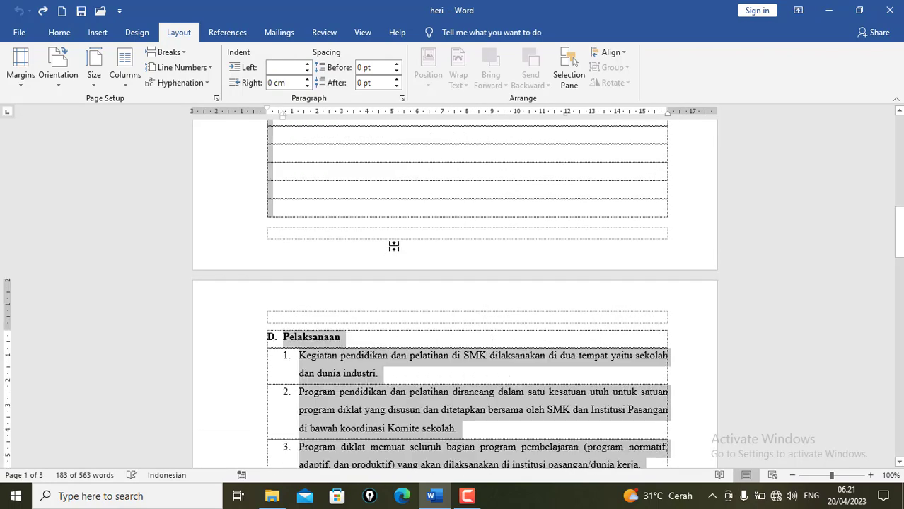
scroll(394, 246, up, 15)
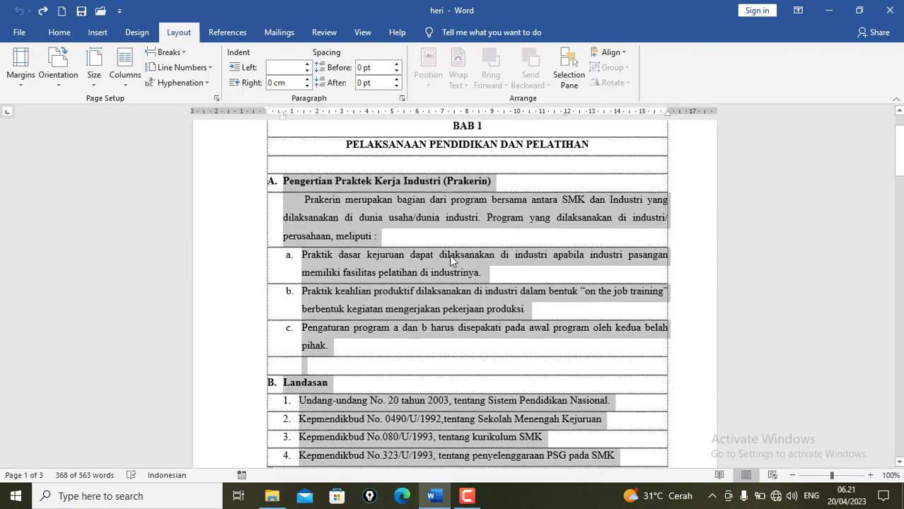
Lay out the four list items under "B. Landasan" in two columns, leaving out the section heading.
click(517, 298)
scroll(517, 298, down, 3)
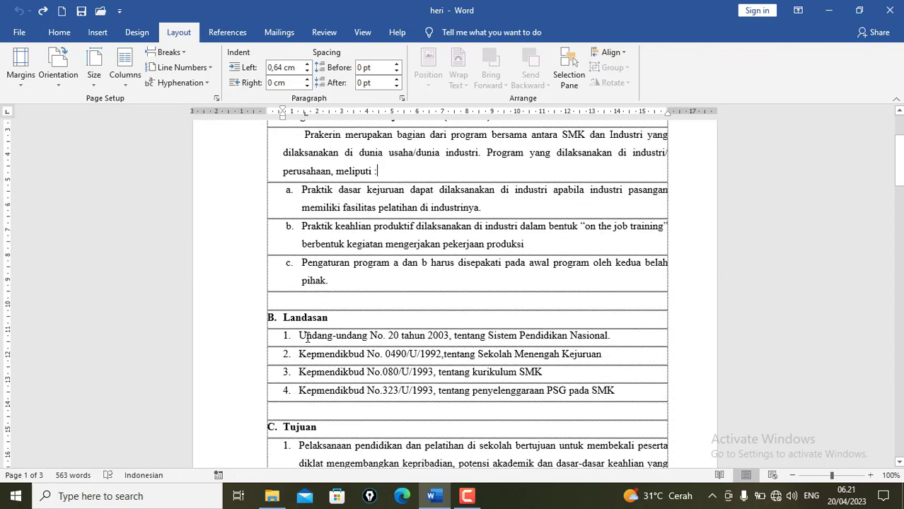
drag(304, 335, 618, 396)
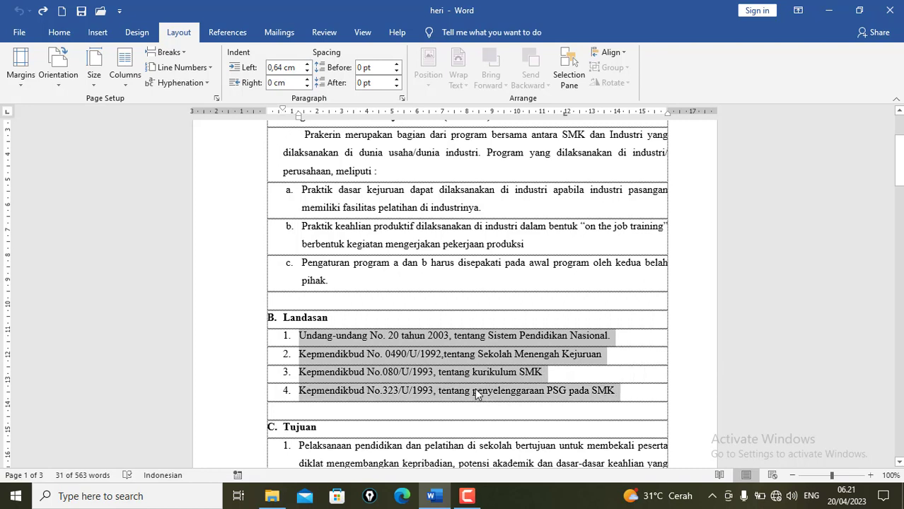
click(125, 79)
click(144, 135)
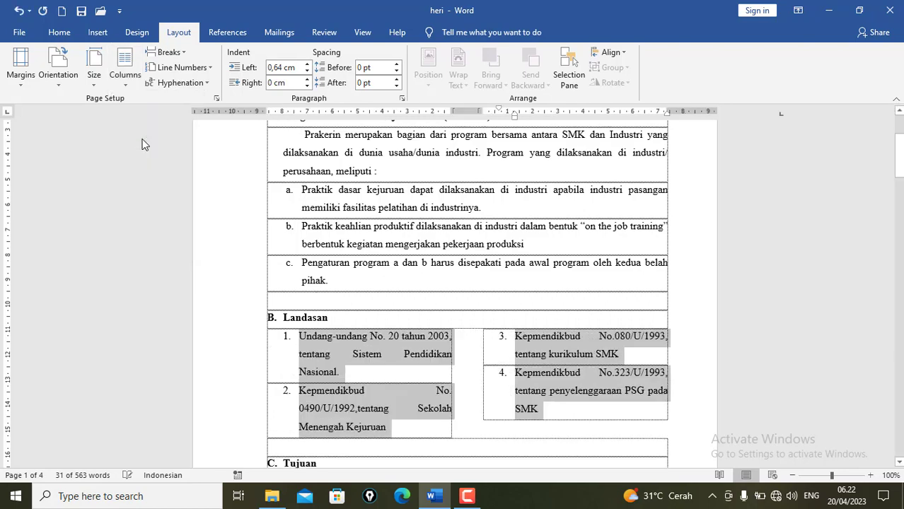
Lay out the list items under "A. Hak Peserta" in BAB 2 in three columns, leaving out the section heading.
scroll(447, 382, down, 3)
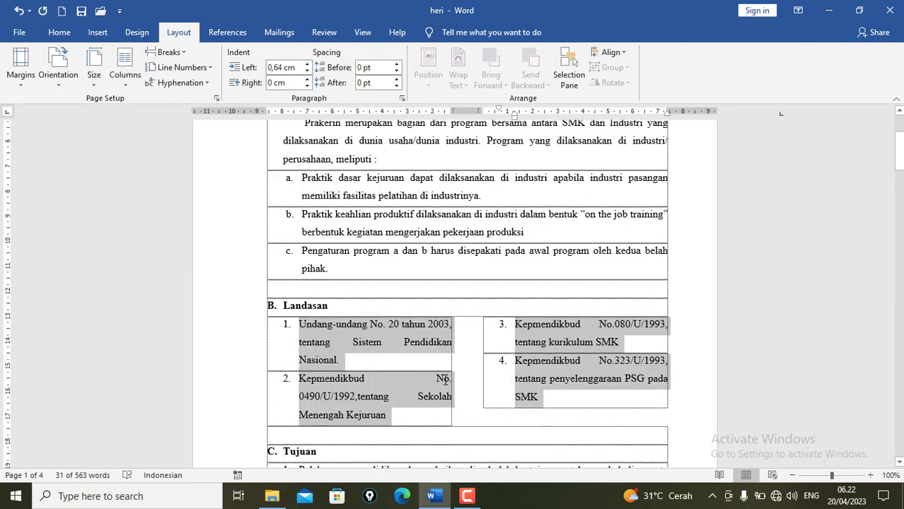
scroll(446, 382, down, 15)
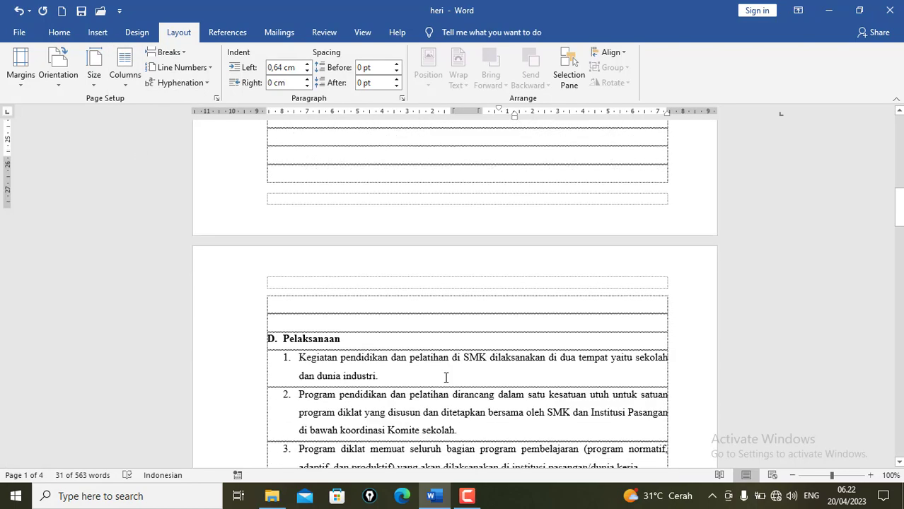
scroll(767, 331, down, 8)
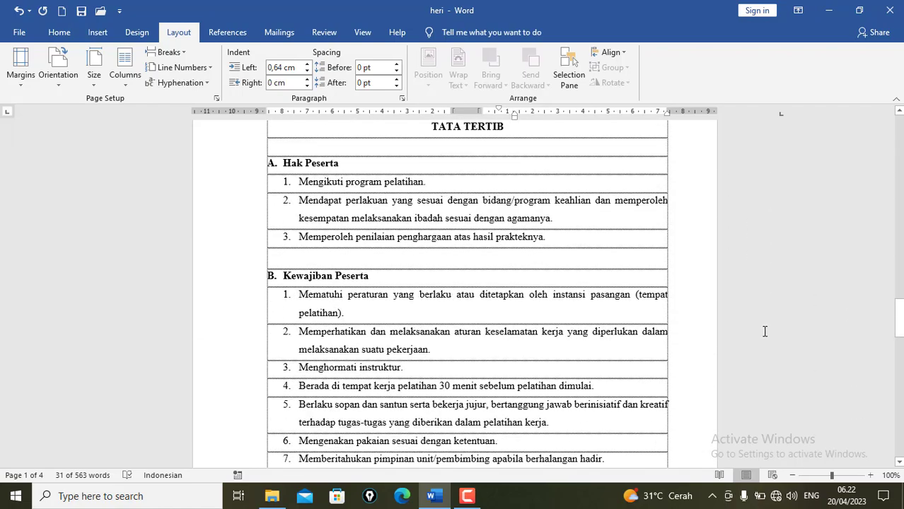
scroll(343, 187, up, 2)
drag(301, 184, 579, 260)
click(127, 81)
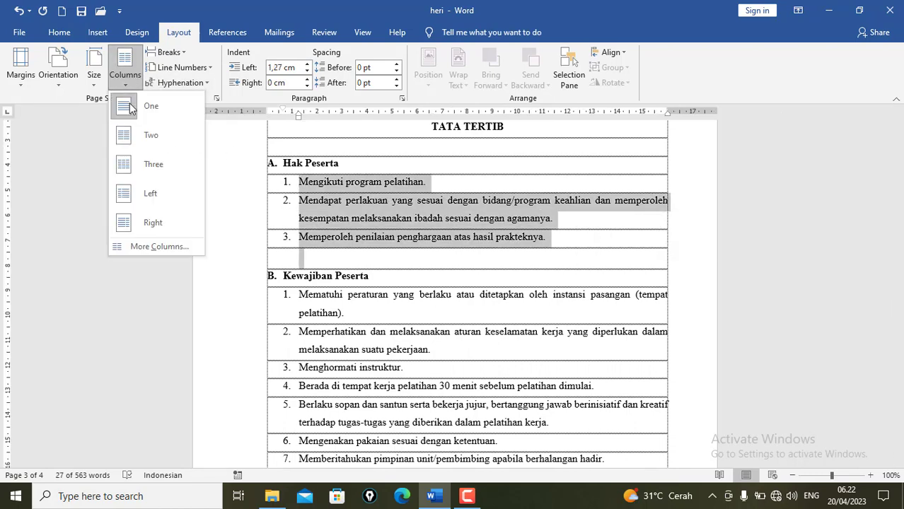
click(137, 164)
click(420, 240)
Review the column layouts of the "Landasan" and "Hak Peserta" lists and undo both of them.
scroll(420, 237, up, 15)
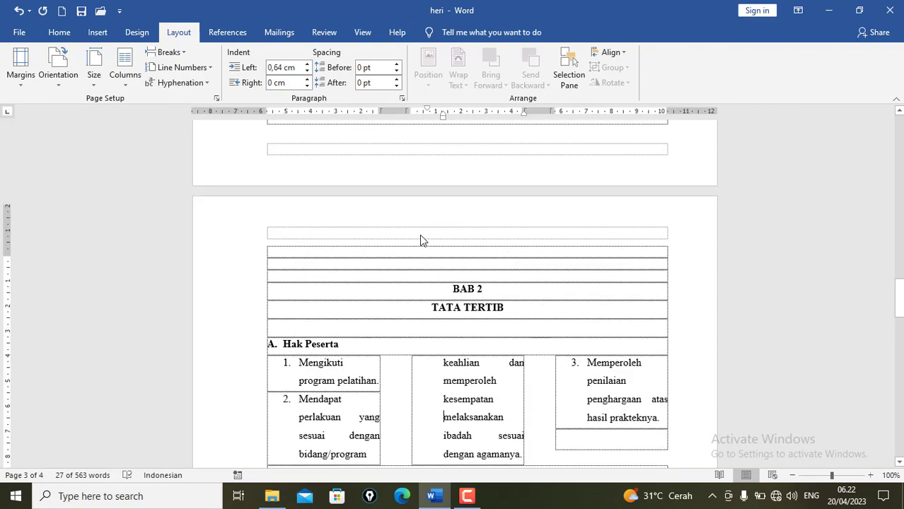
scroll(423, 232, up, 8)
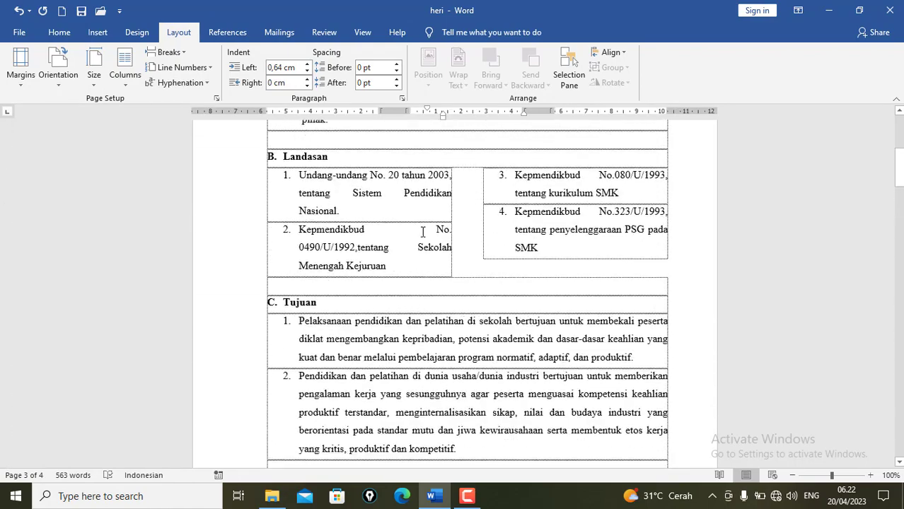
scroll(423, 232, down, 8)
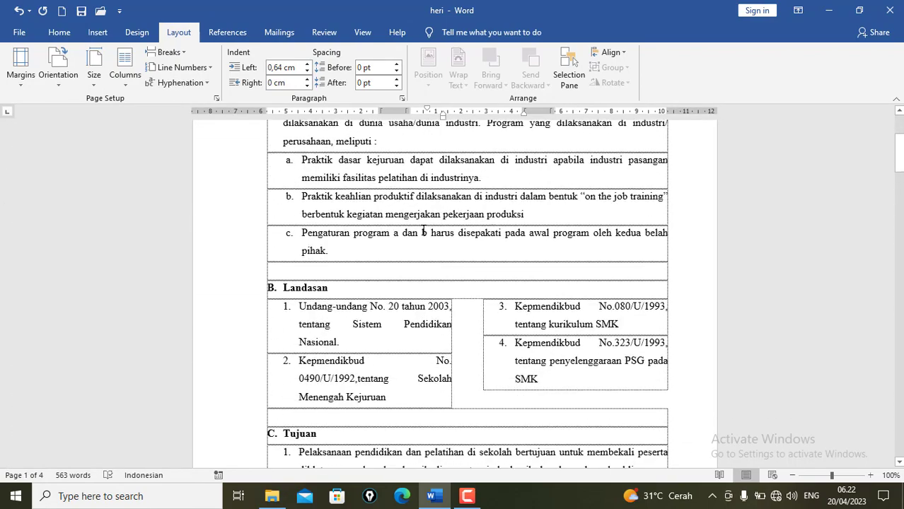
scroll(423, 225, up, 8)
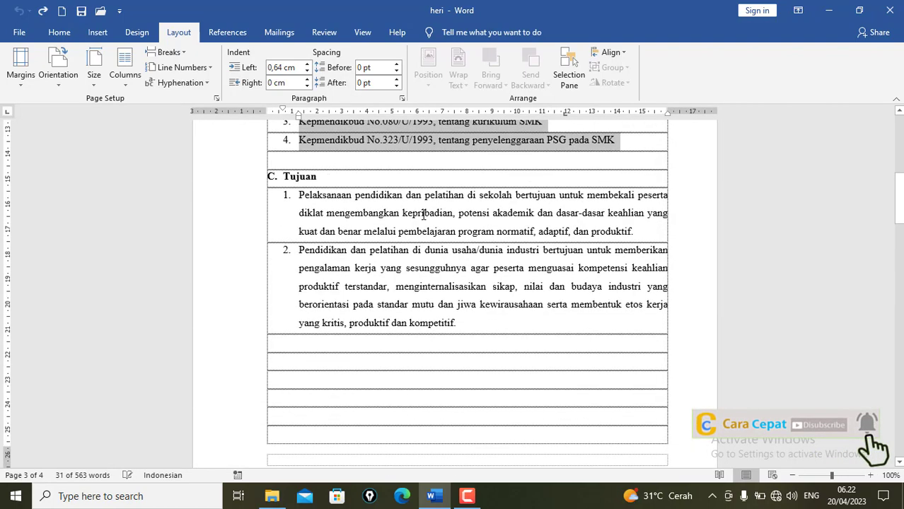
scroll(423, 214, up, 10)
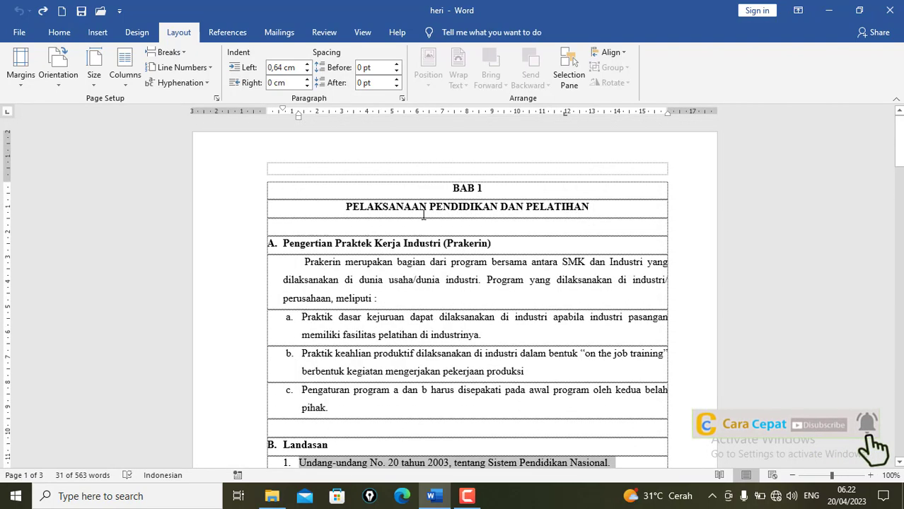
click(580, 280)
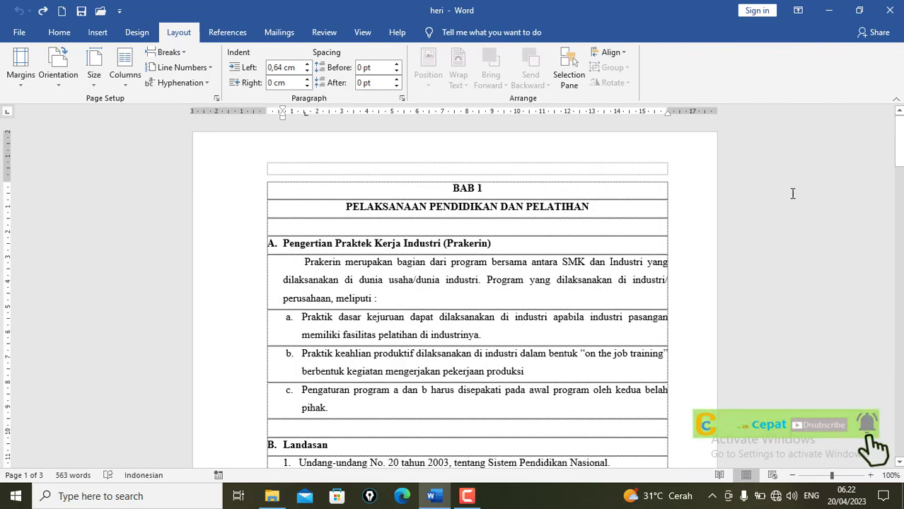
Lay out the BAB 1 text from "Pengertian Praktek Kerja Industri (Prakerin)" through the "Orientasi Tempat Bekerja" section in two columns.
drag(896, 144, 899, 148)
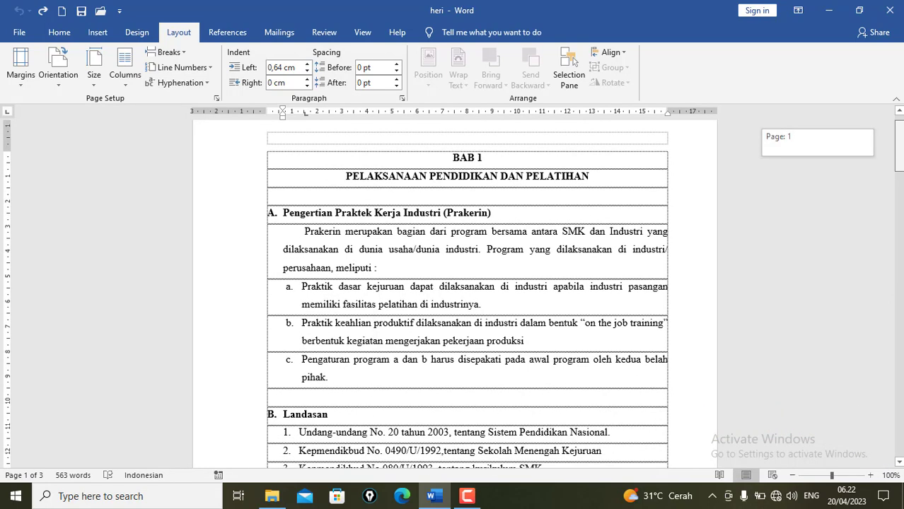
drag(899, 148, 898, 148)
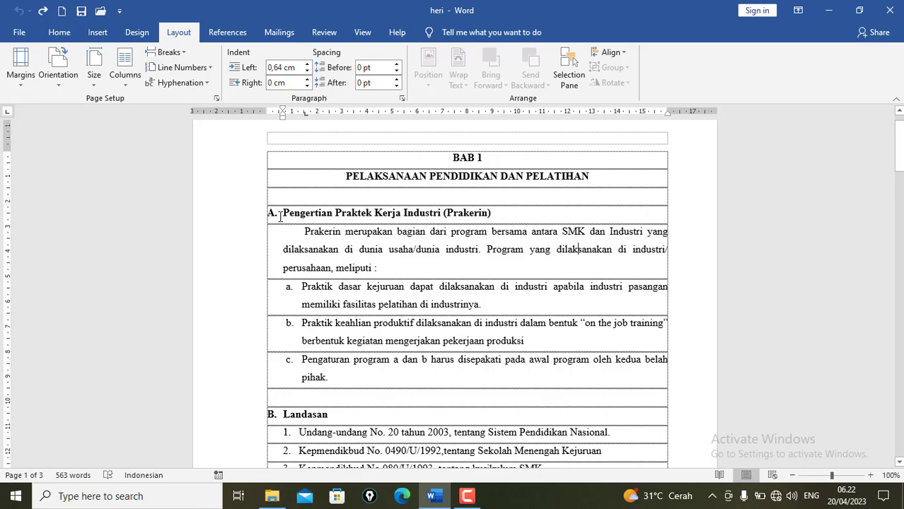
drag(280, 216, 653, 241)
scroll(531, 286, down, 6)
scroll(337, 244, up, 5)
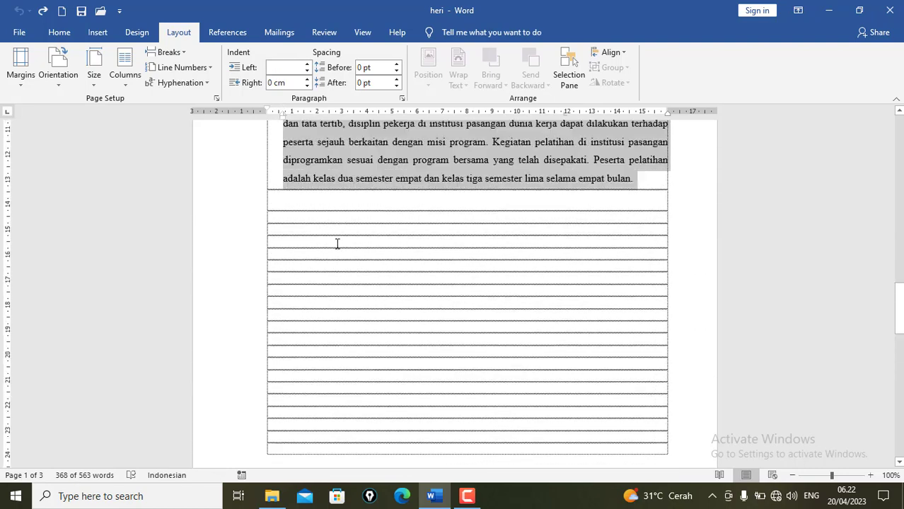
scroll(338, 244, up, 5)
click(130, 84)
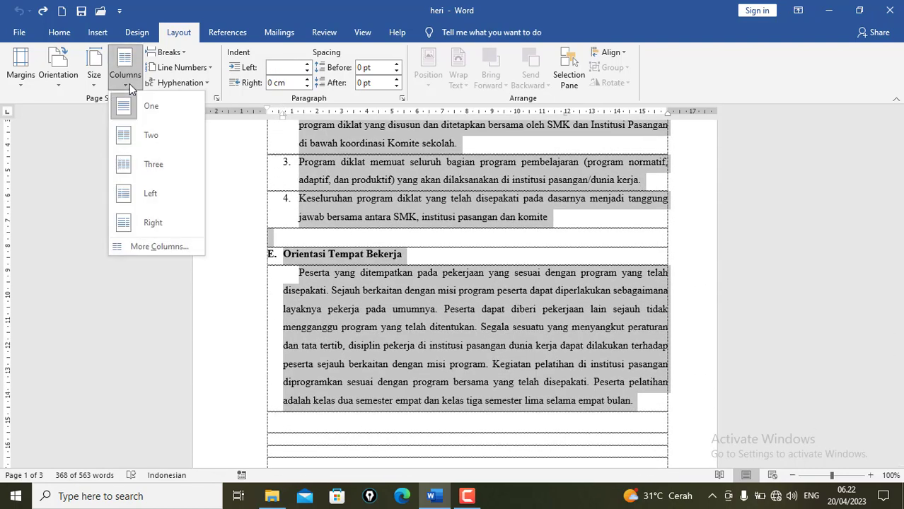
click(153, 139)
Open the detailed column settings for the selected BAB 1 text, keep the Two preset and enable a line between the columns.
scroll(505, 228, up, 10)
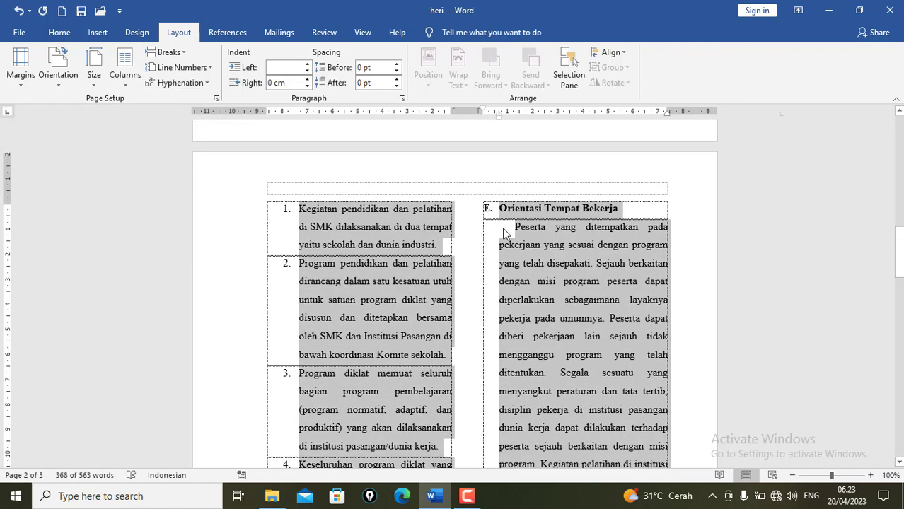
scroll(506, 231, up, 5)
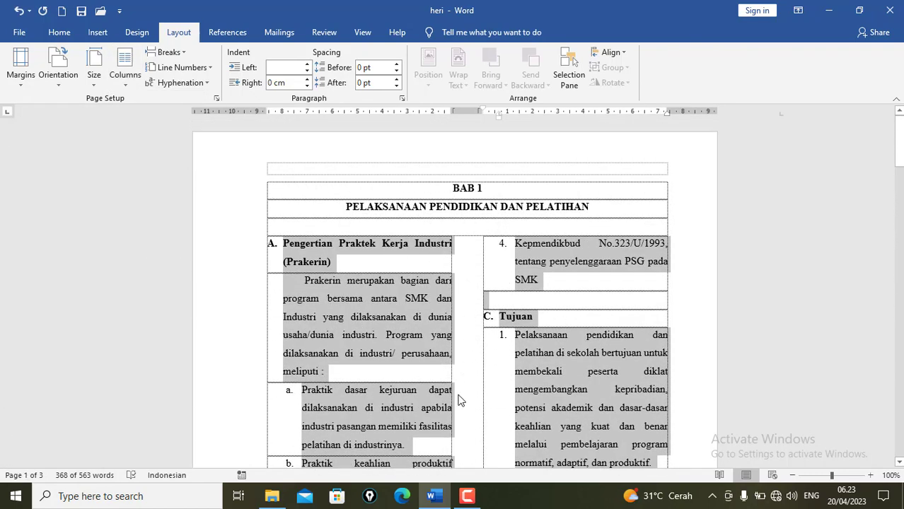
scroll(464, 296, down, 5)
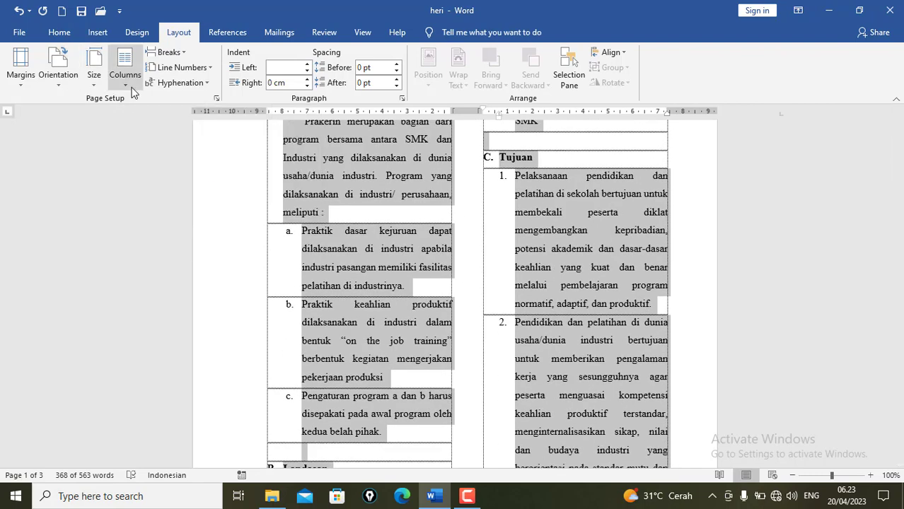
click(129, 86)
click(160, 245)
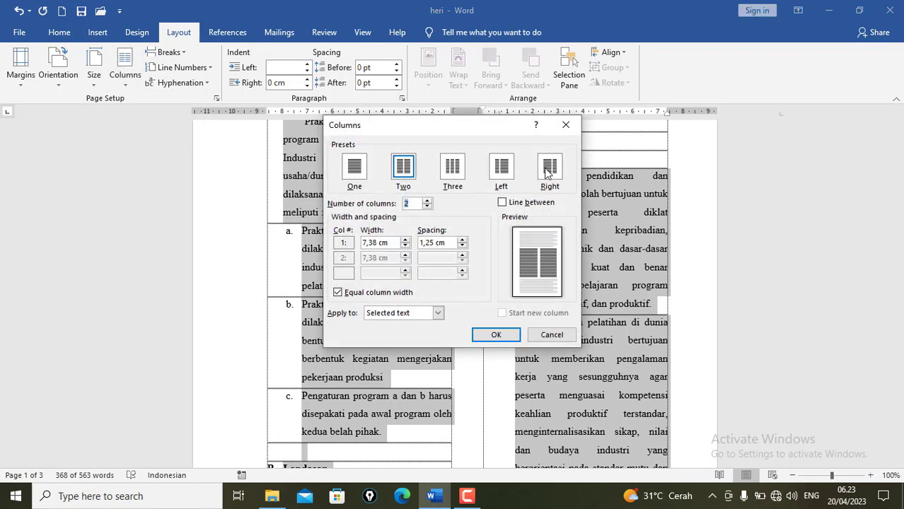
click(411, 174)
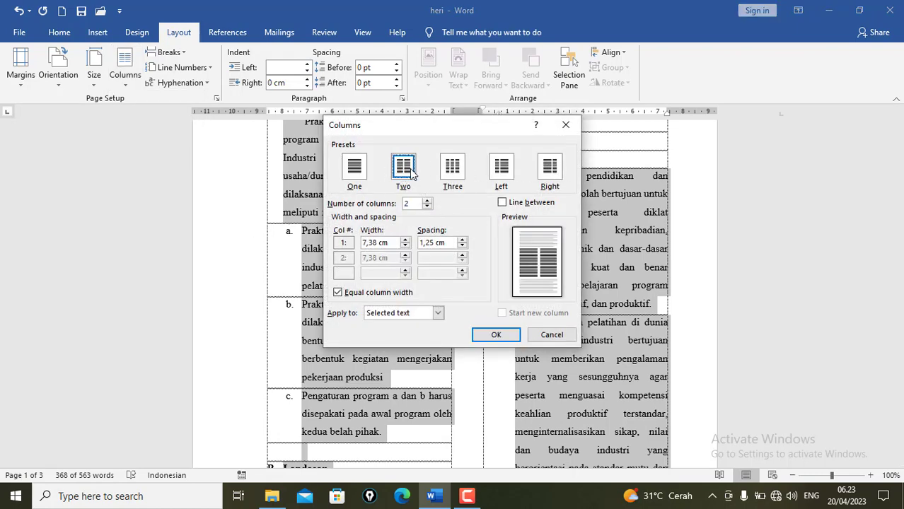
click(504, 204)
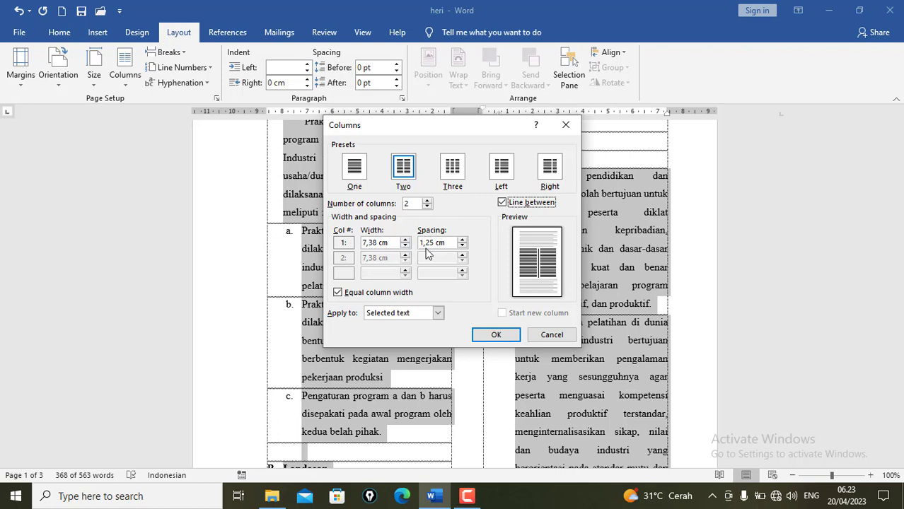
Try to set the width of the two equal columns to 10 cm.
drag(380, 242, 355, 243)
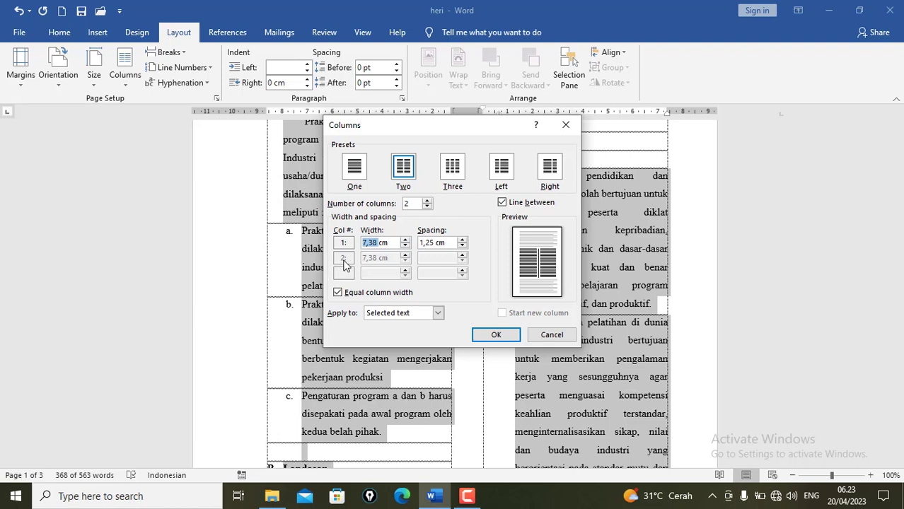
text(10cm)
key(Tab)
drag(382, 243, 363, 242)
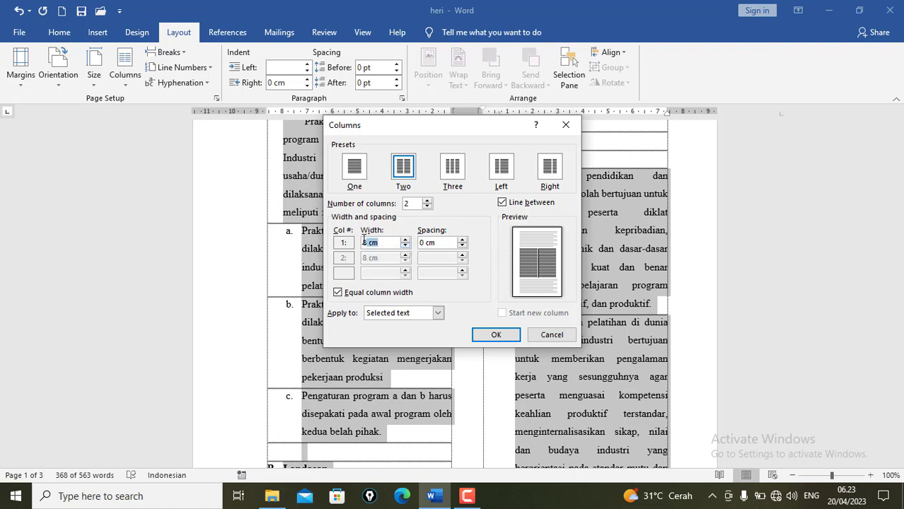
text(1)
text(0)
Set the spacing between the two columns to 4 cm and turn off equal column width.
click(441, 243)
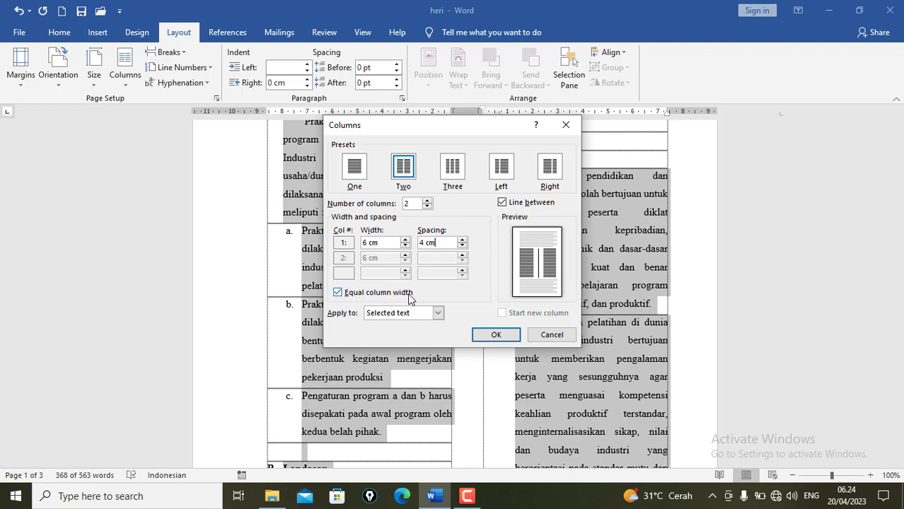
click(338, 295)
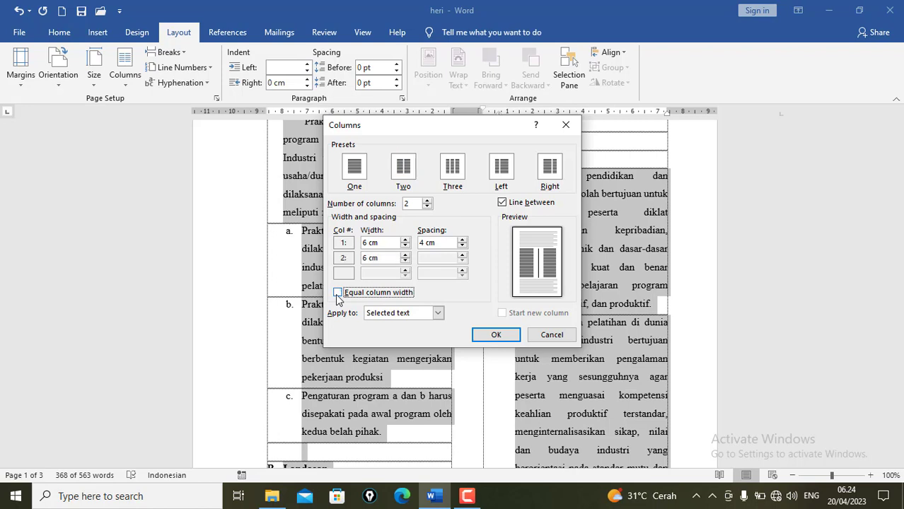
click(338, 297)
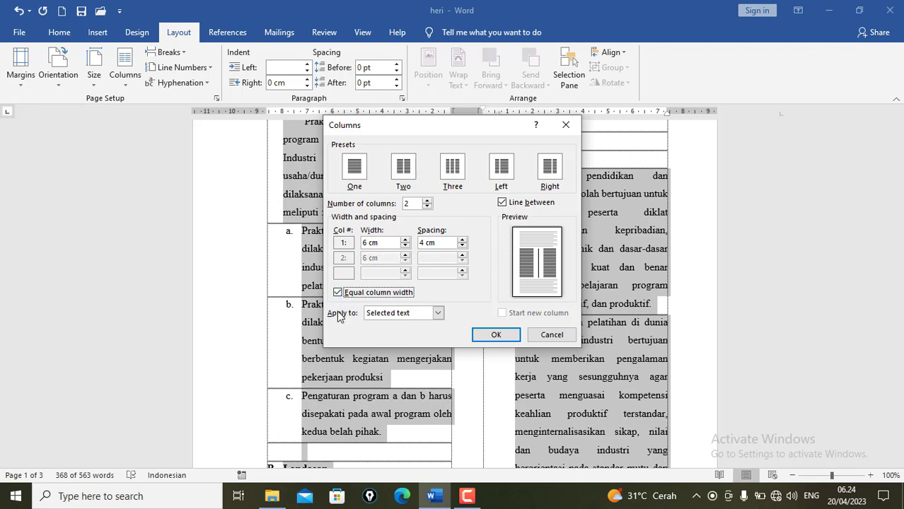
click(339, 295)
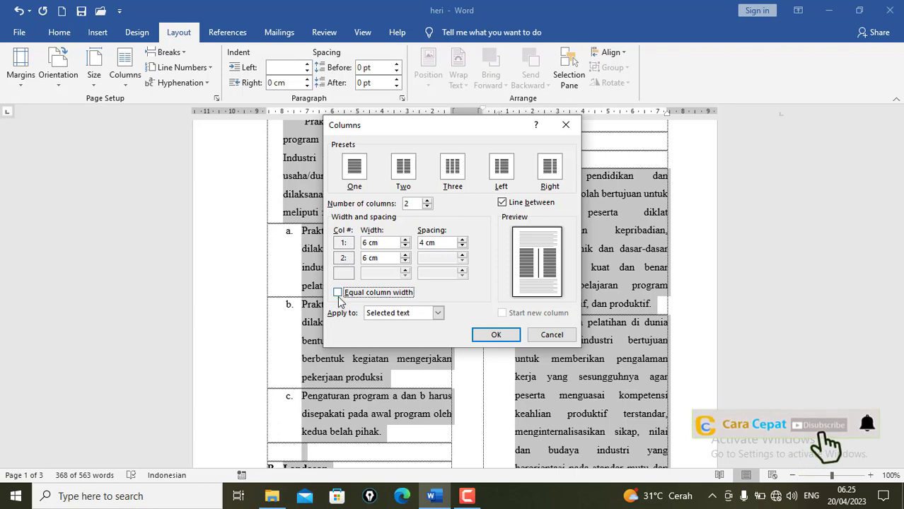
Set the second column's width to 4 cm and apply the column layout to the selected text.
click(365, 257)
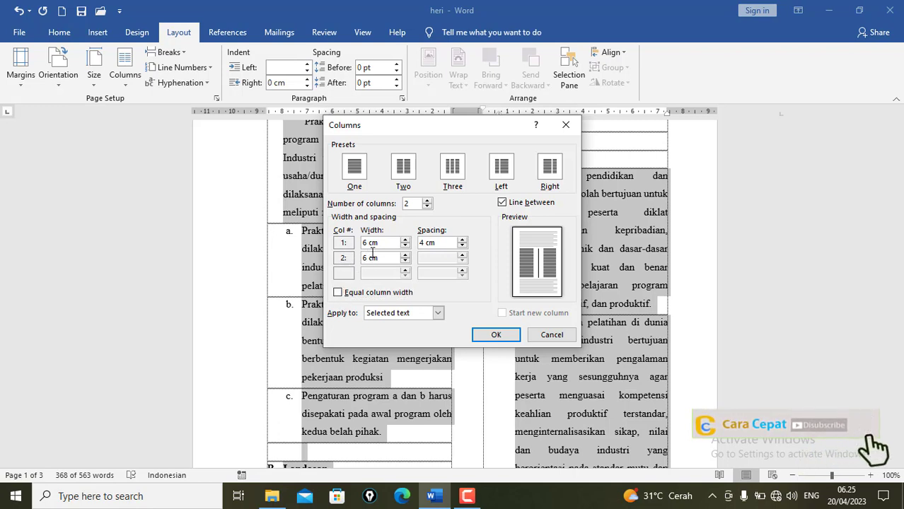
key(BackSpace)
text(4)
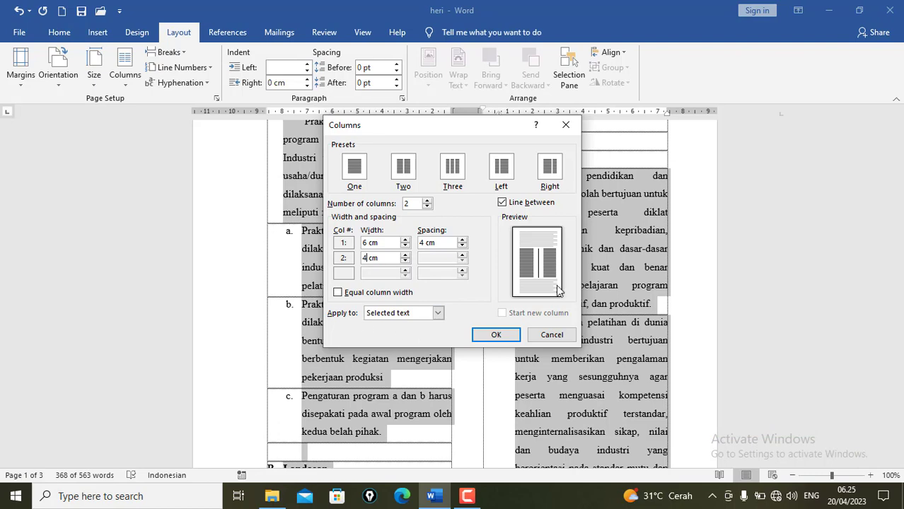
click(507, 339)
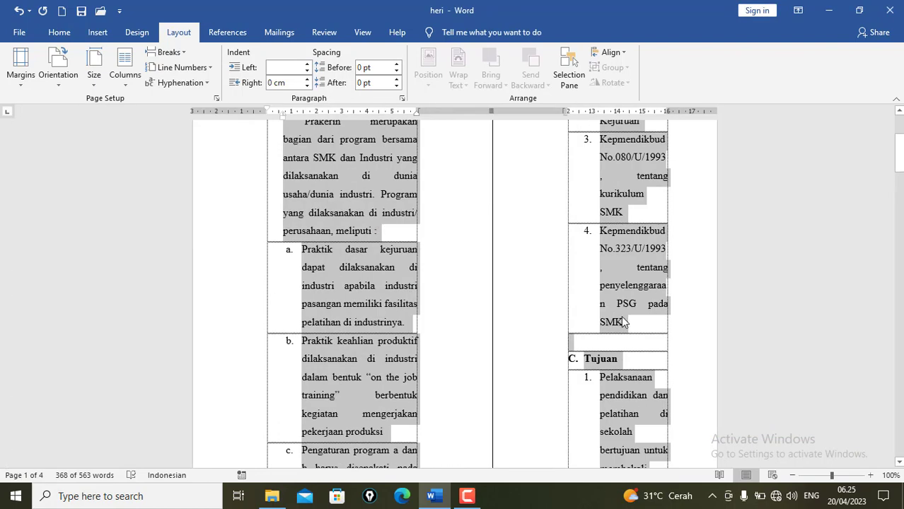
Reopen the detailed column settings, set the first column's width to 6 cm with unequal column widths, and apply them.
scroll(620, 314, up, 3)
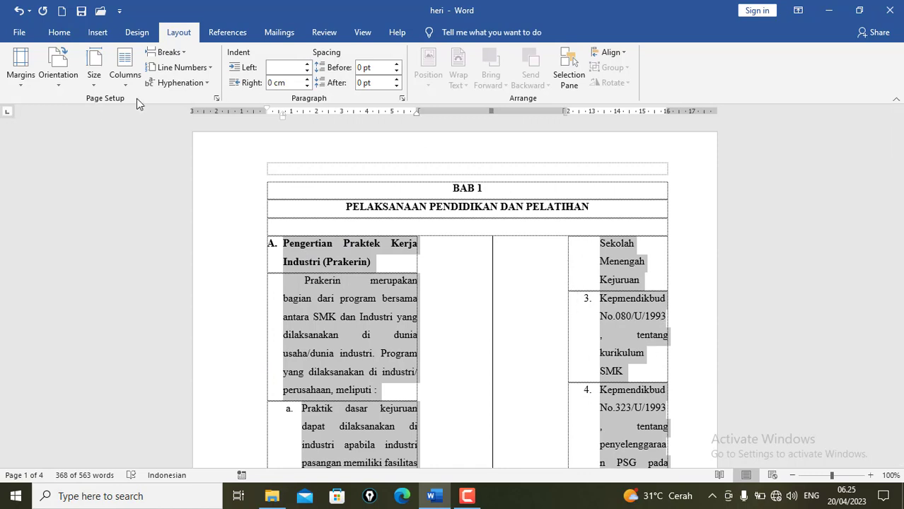
click(125, 71)
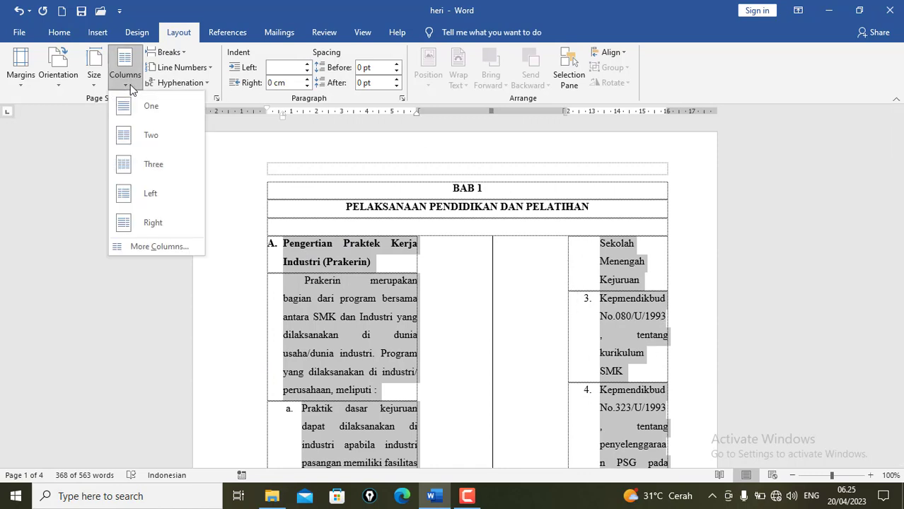
click(159, 247)
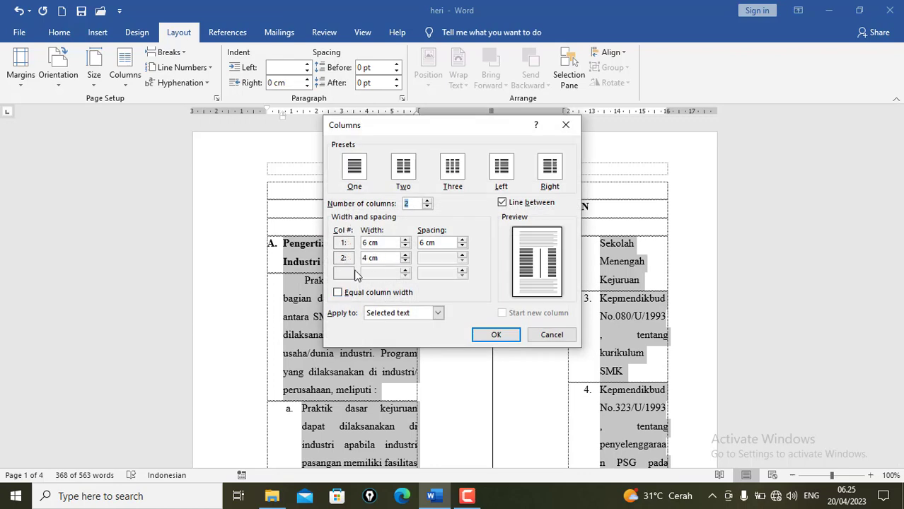
click(340, 294)
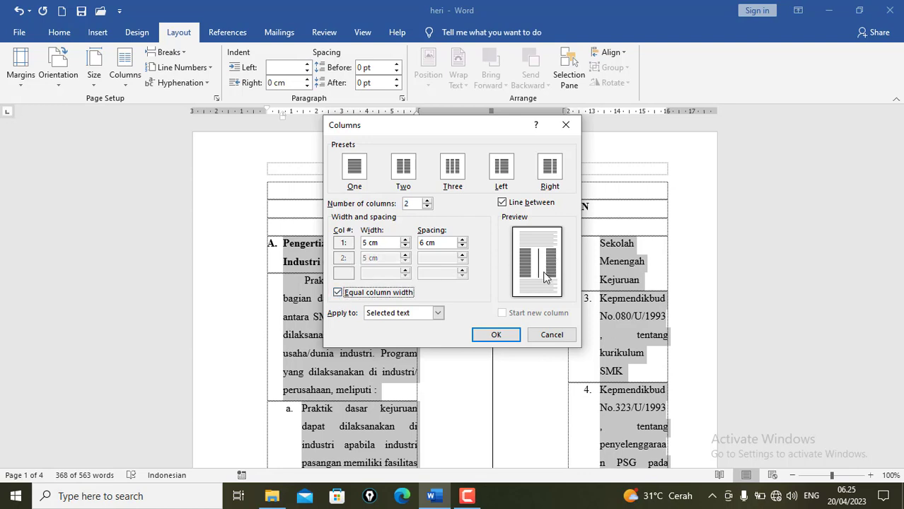
click(338, 293)
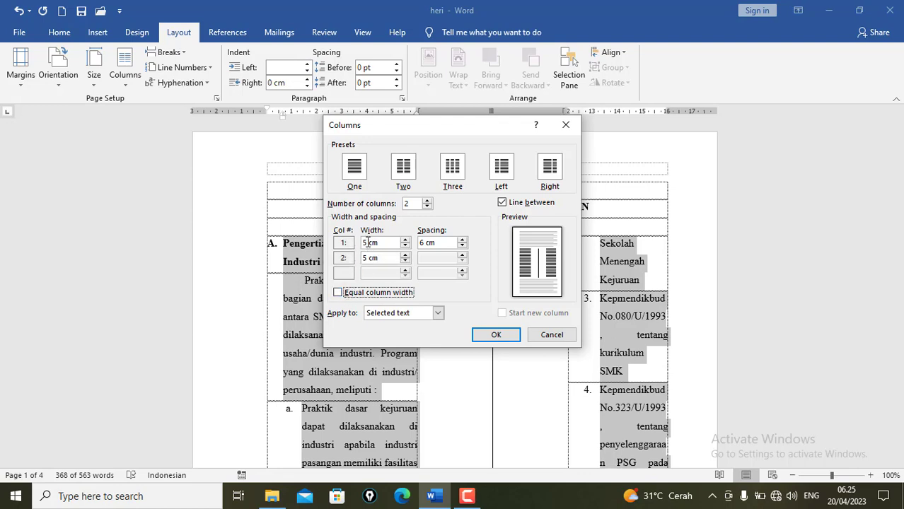
drag(368, 243, 361, 241)
text(6)
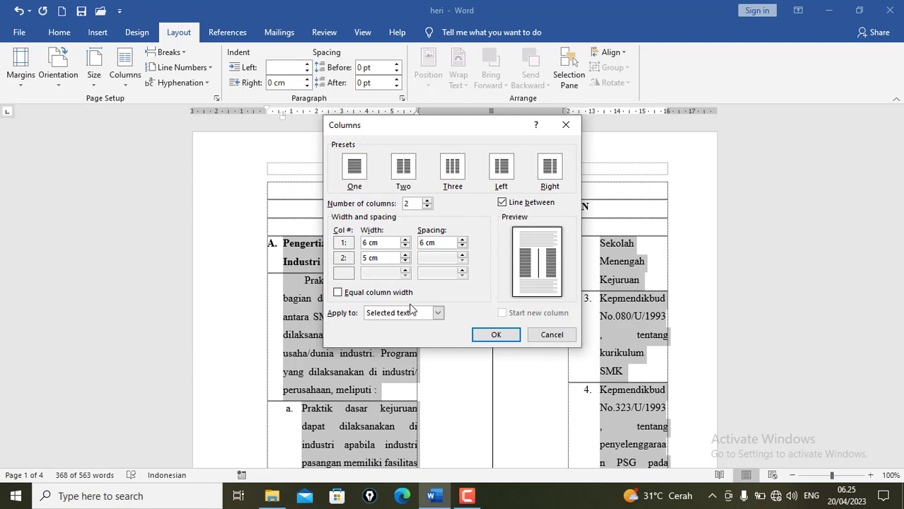
click(496, 336)
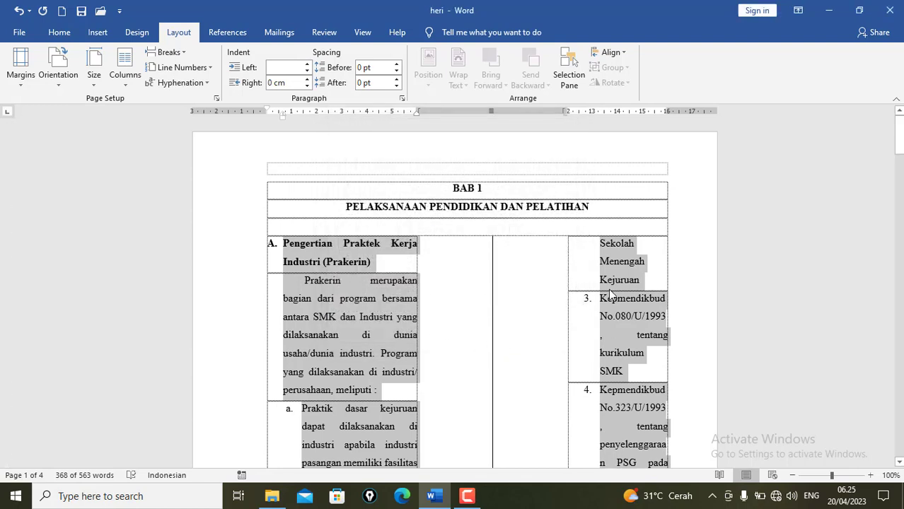
Give the selected BAB 1 text two columns of equal width, 6 cm each, through the detailed column settings.
click(128, 78)
click(150, 246)
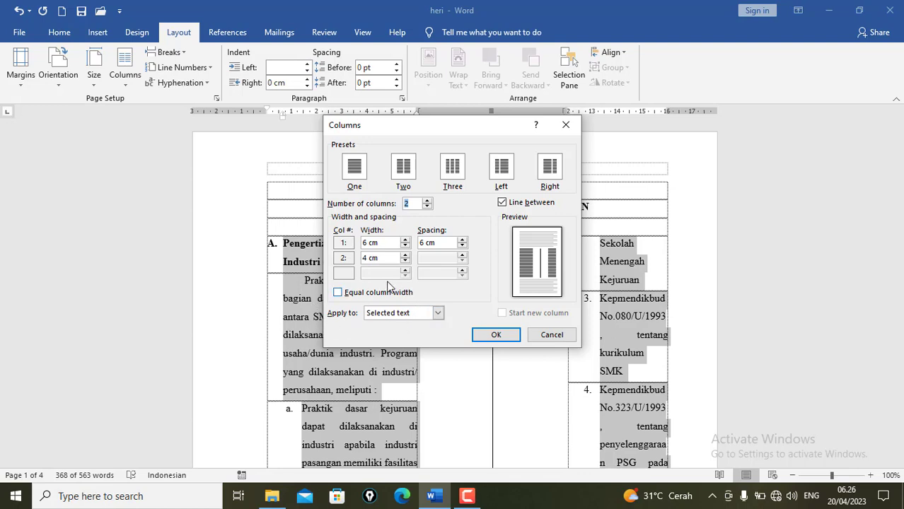
click(337, 293)
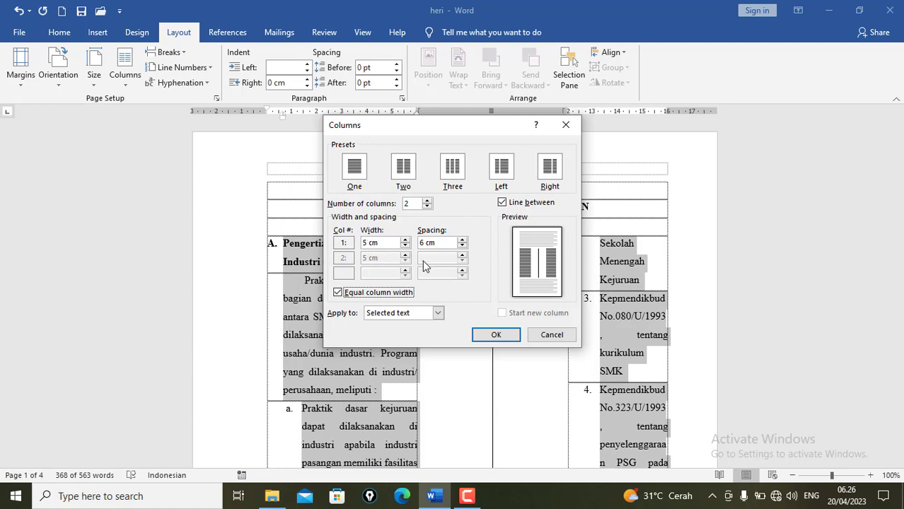
drag(380, 243, 354, 242)
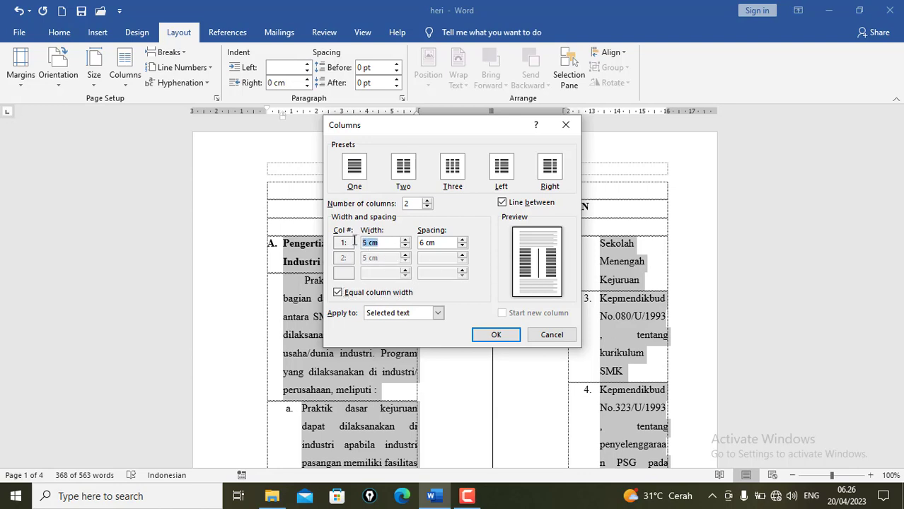
text(6)
click(503, 334)
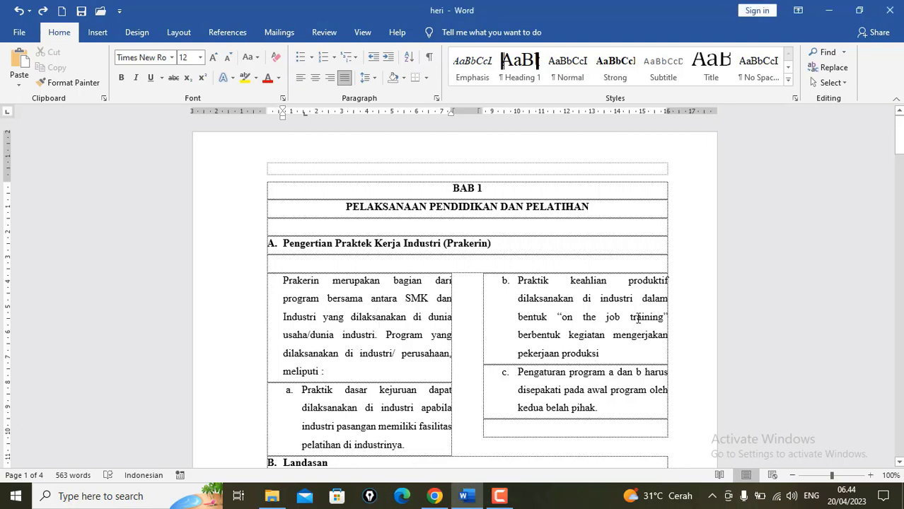
Open the drop cap options for the paragraph starting "Prakerin merupakan" and choose the Dropped position.
click(604, 333)
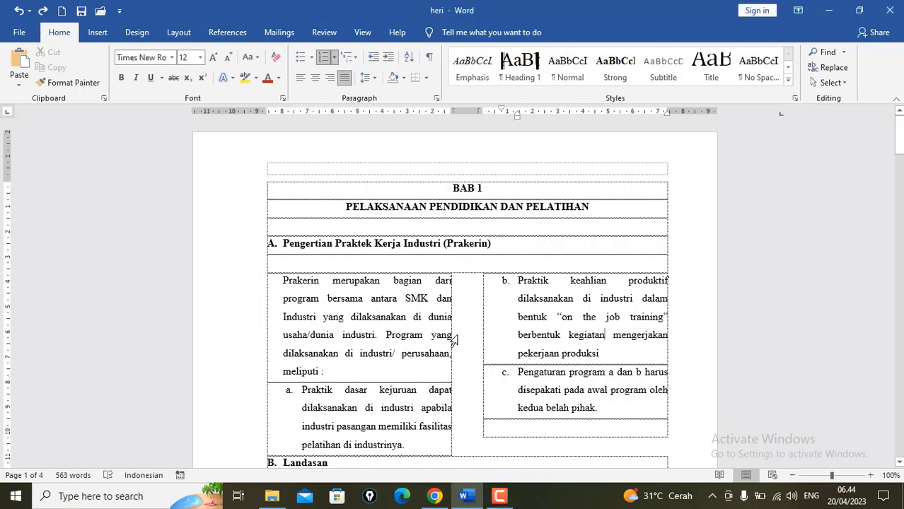
click(379, 337)
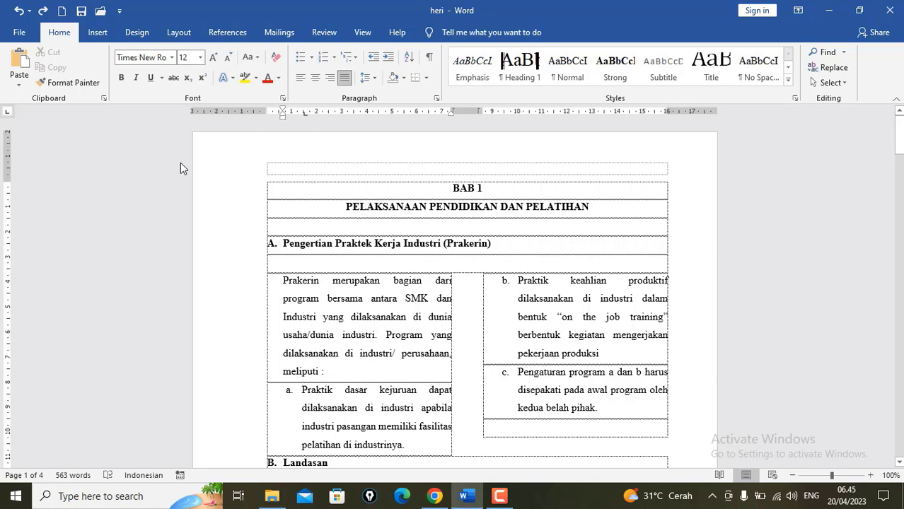
click(98, 34)
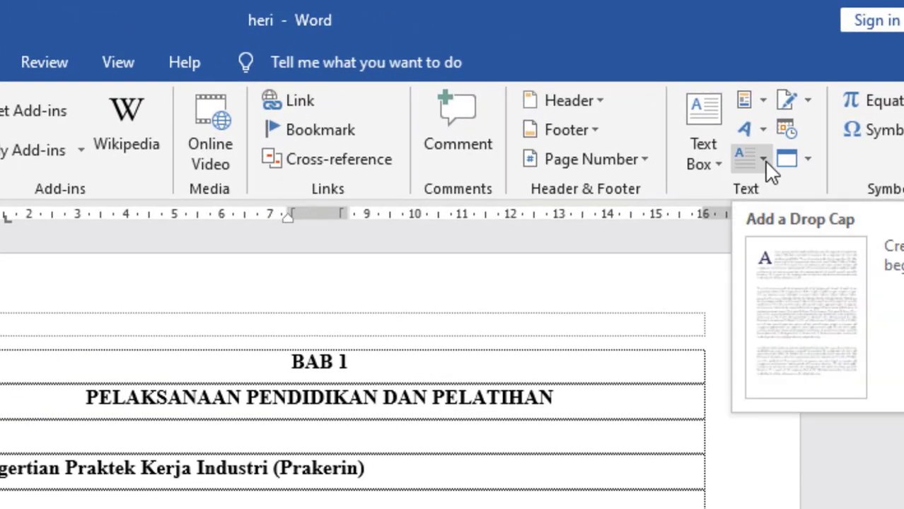
click(765, 162)
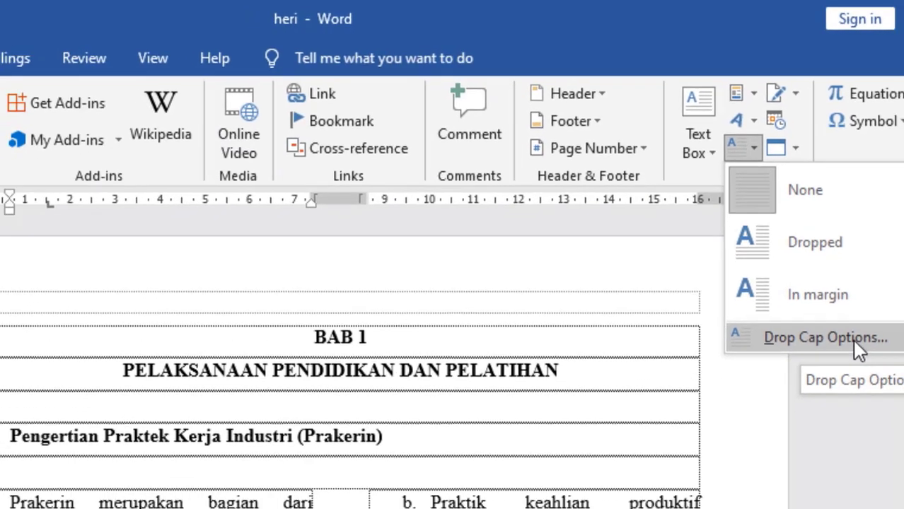
click(805, 365)
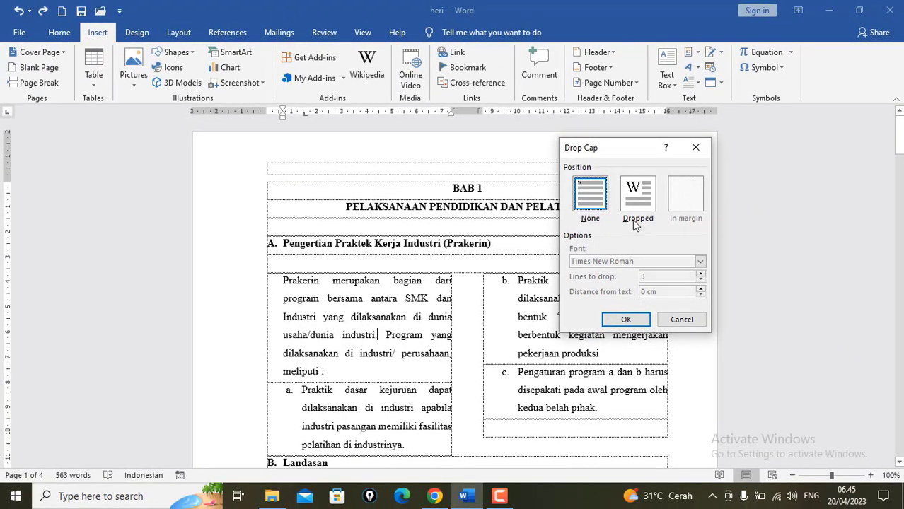
click(649, 201)
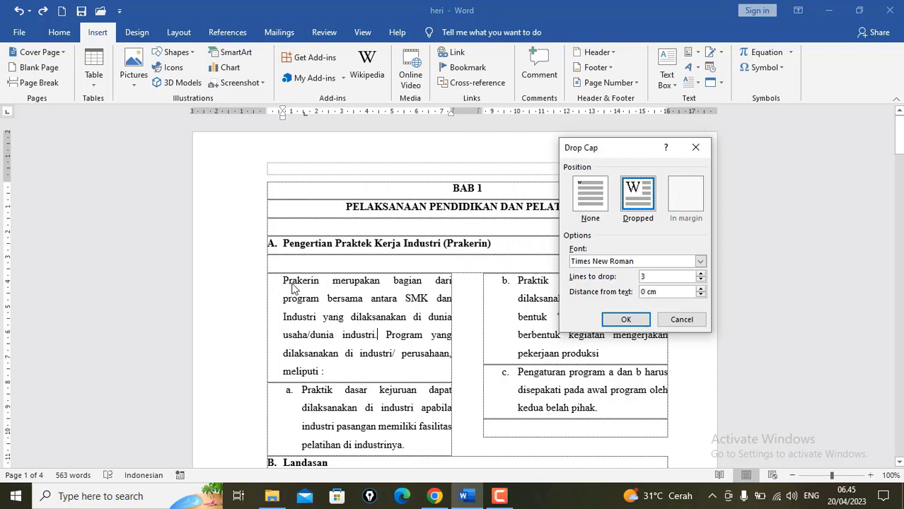
Make the drop cap 4 lines high with a 0,6 cm distance from the text and apply it.
double_click(644, 278)
click(701, 289)
click(700, 289)
click(701, 289)
click(701, 289)
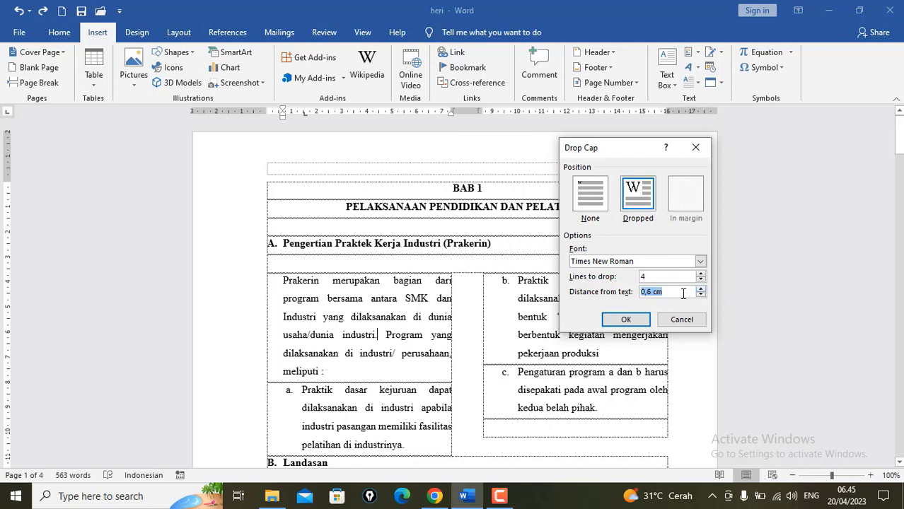
click(626, 319)
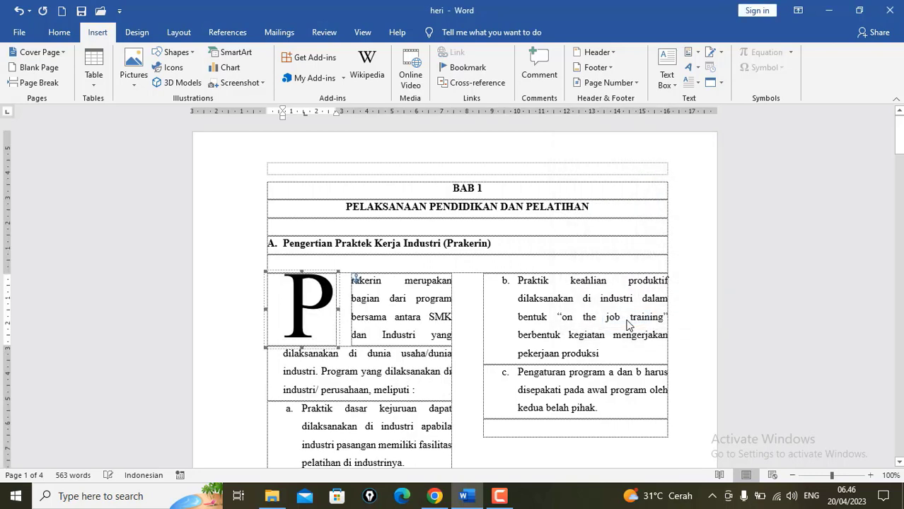
Change the font of the drop cap "P" to Verdana in the drop cap options.
click(319, 318)
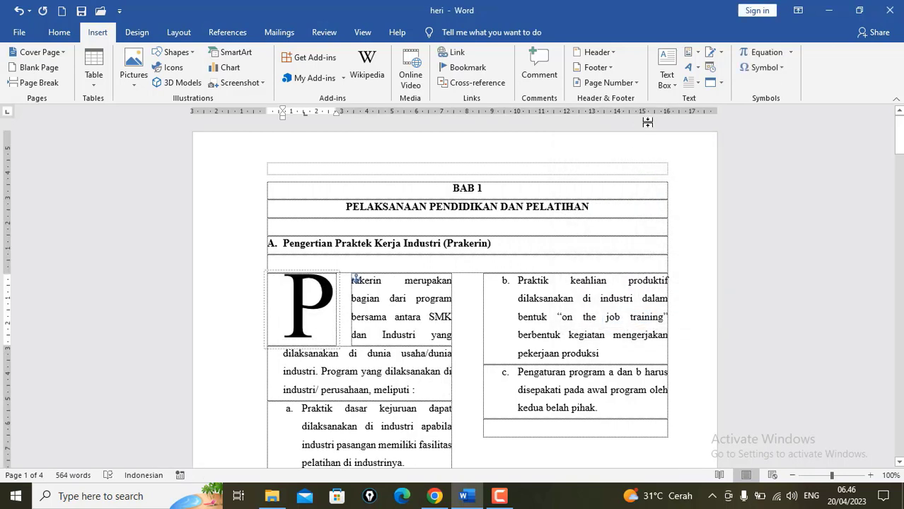
click(695, 83)
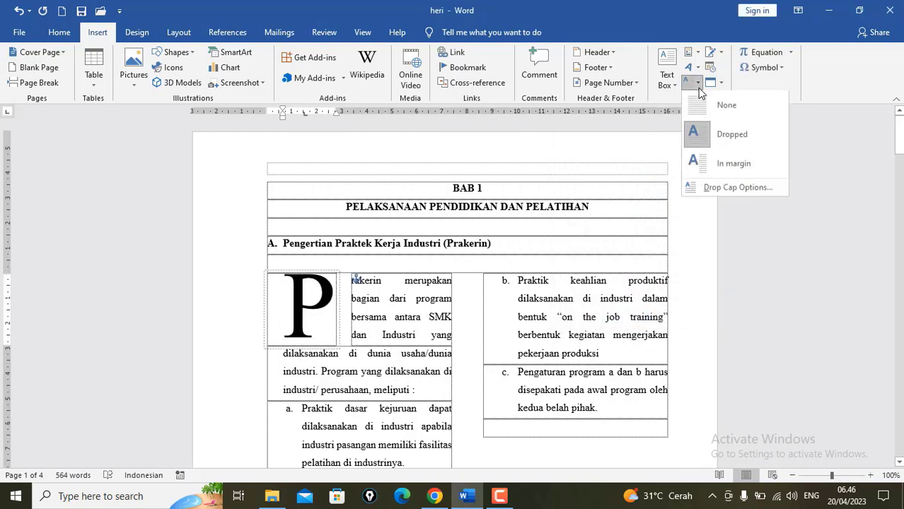
click(713, 191)
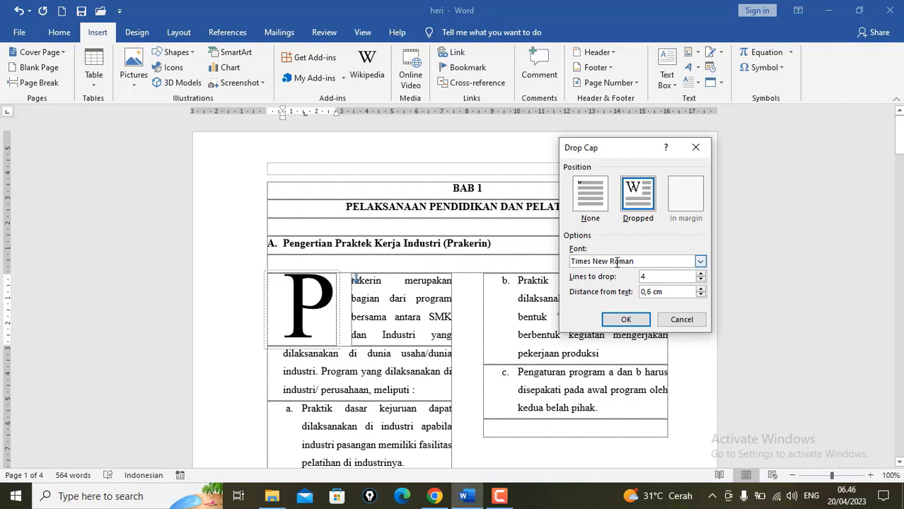
click(700, 262)
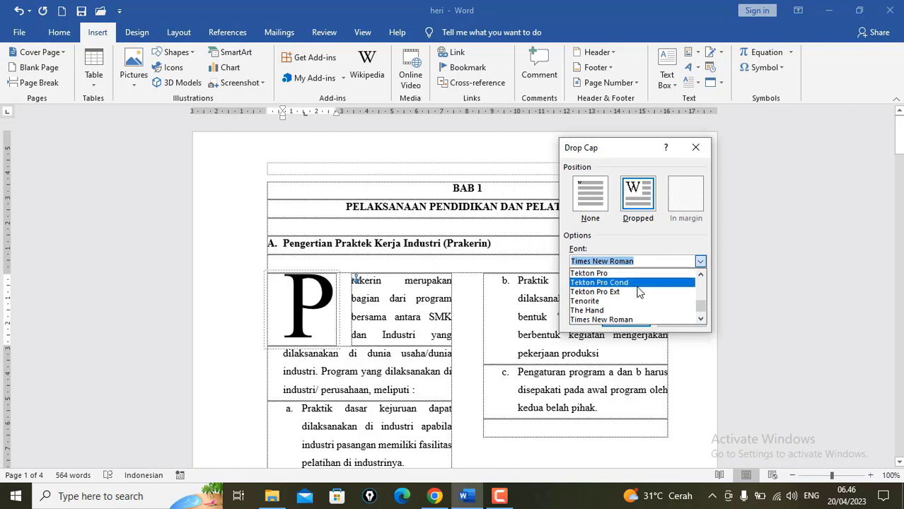
scroll(637, 291, down, 2)
click(623, 311)
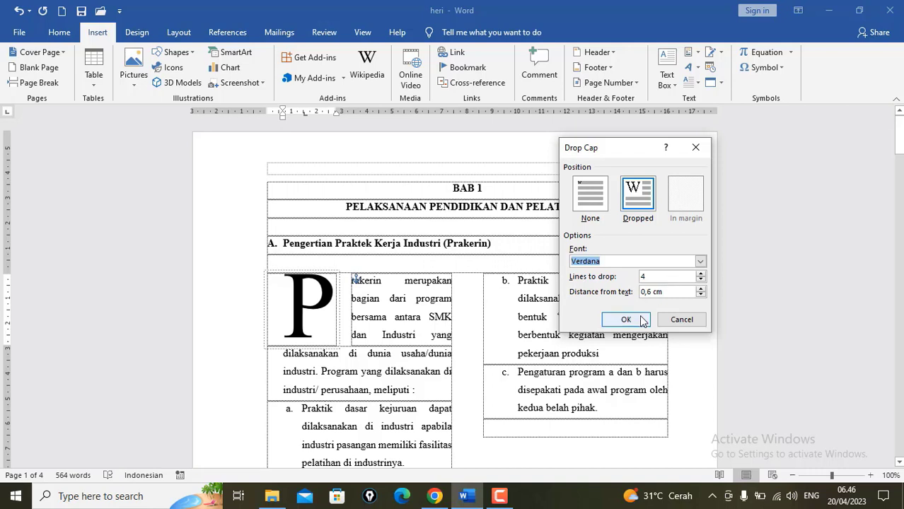
click(626, 320)
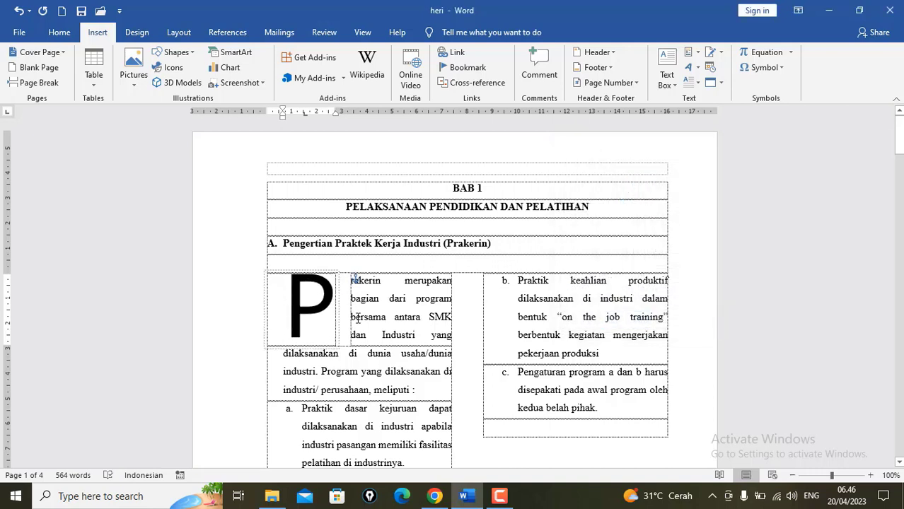